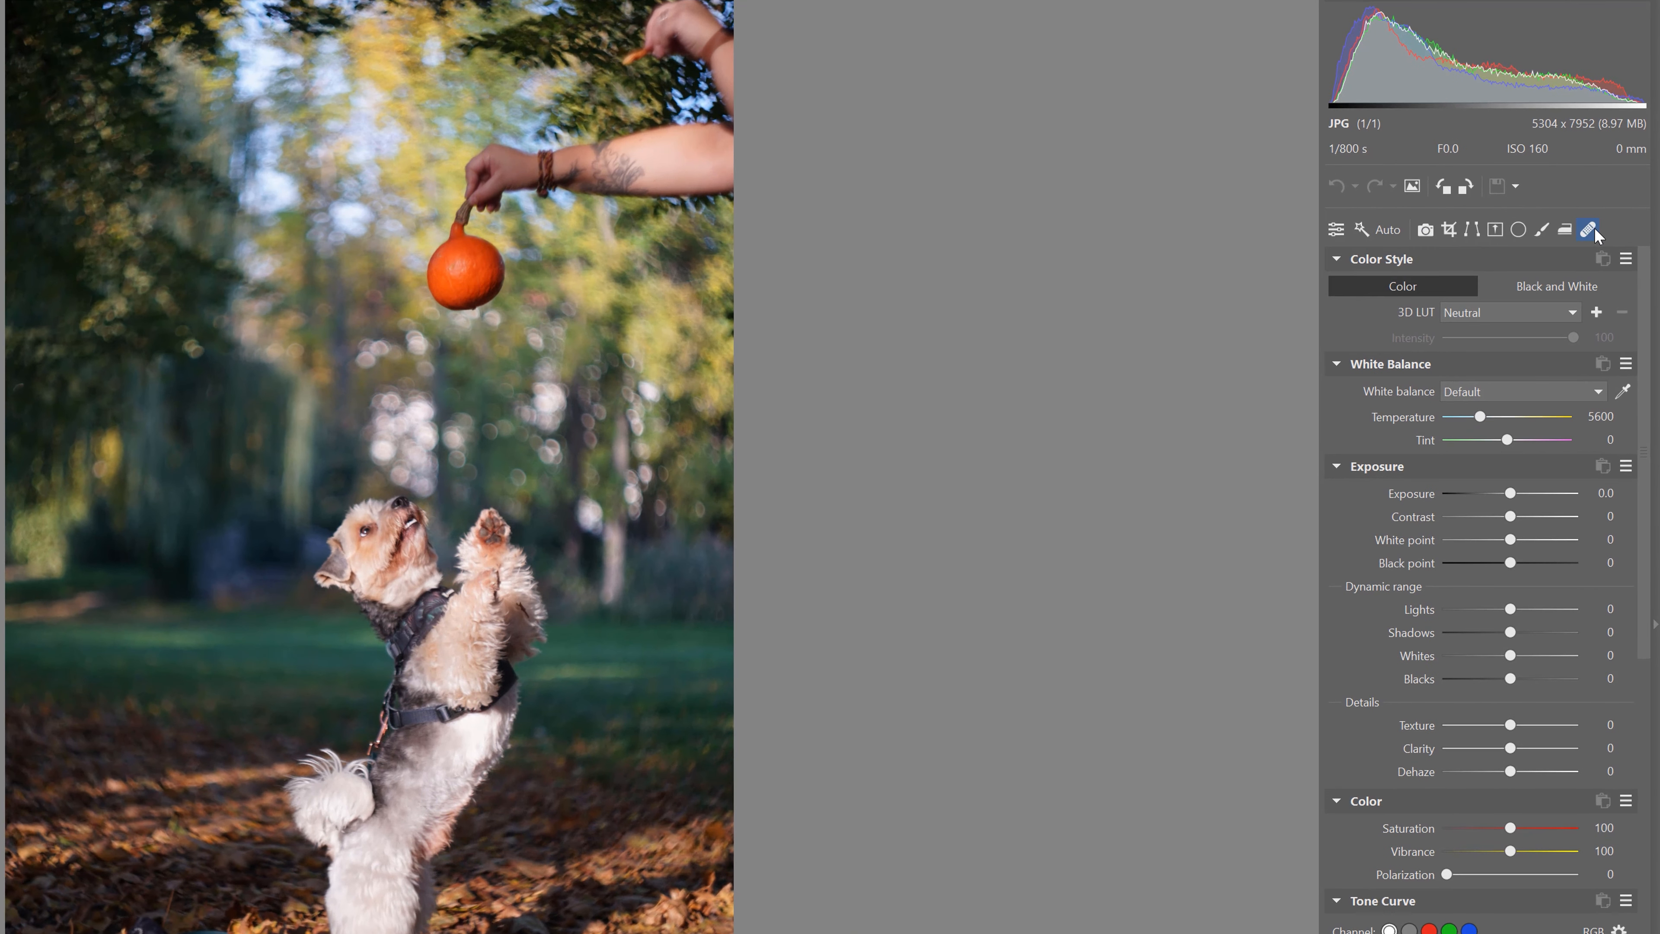
Activate the Clone Stamp retouching tool and set the brush to 62% density and 66% blur
left_click(1593, 229)
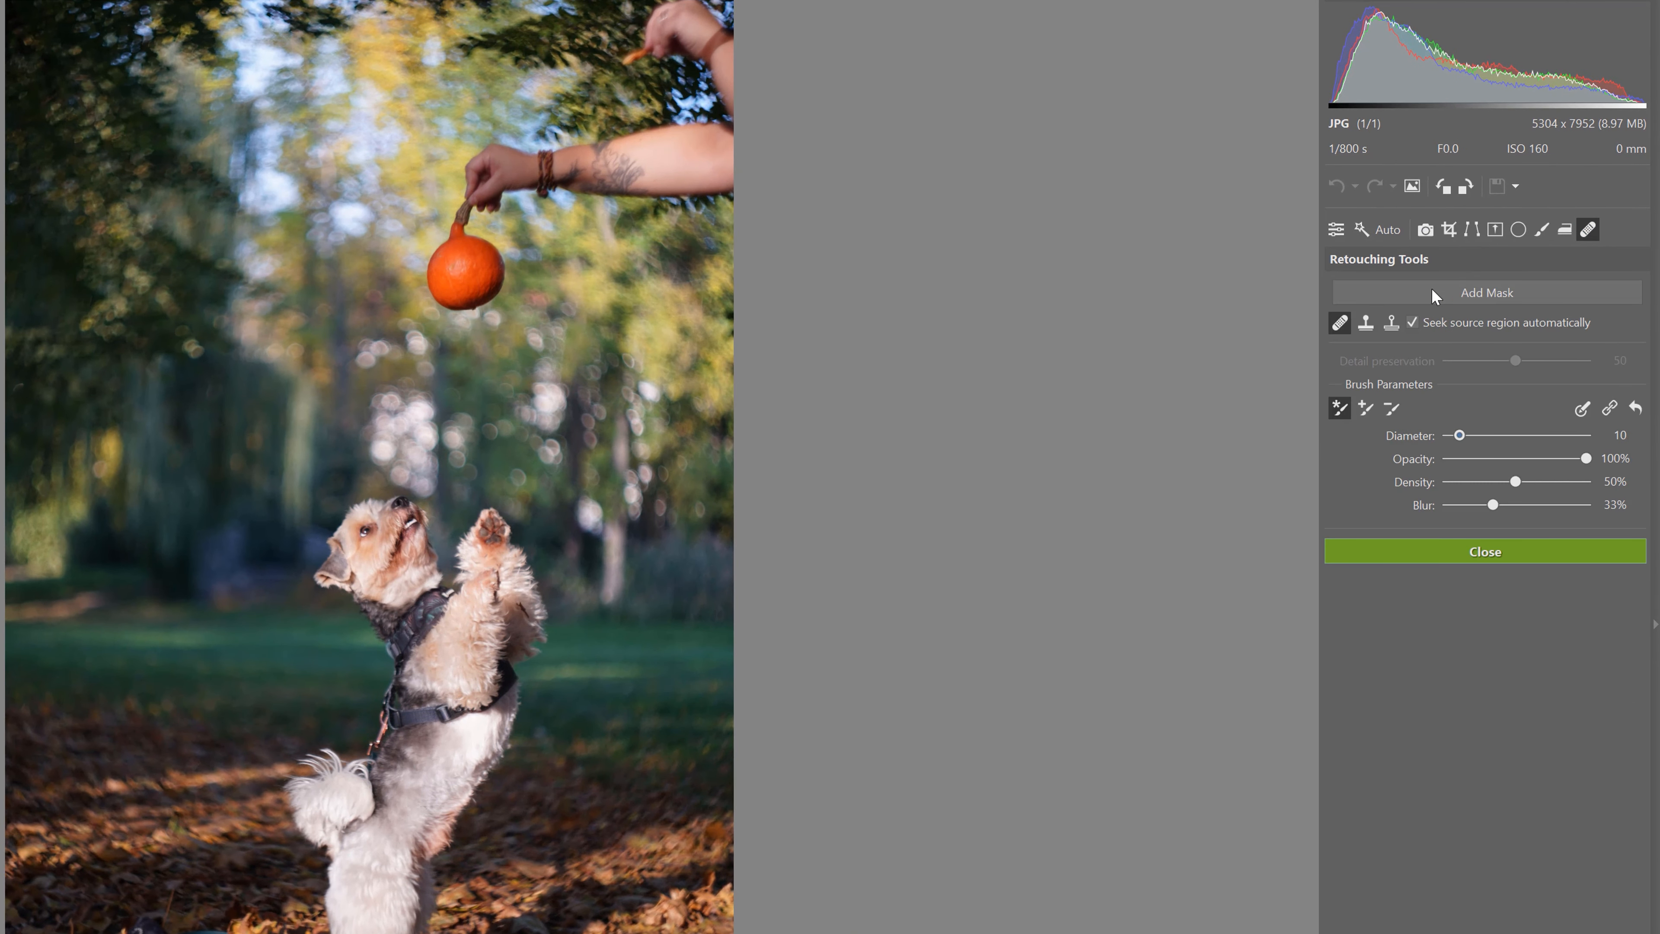
left_click(1367, 327)
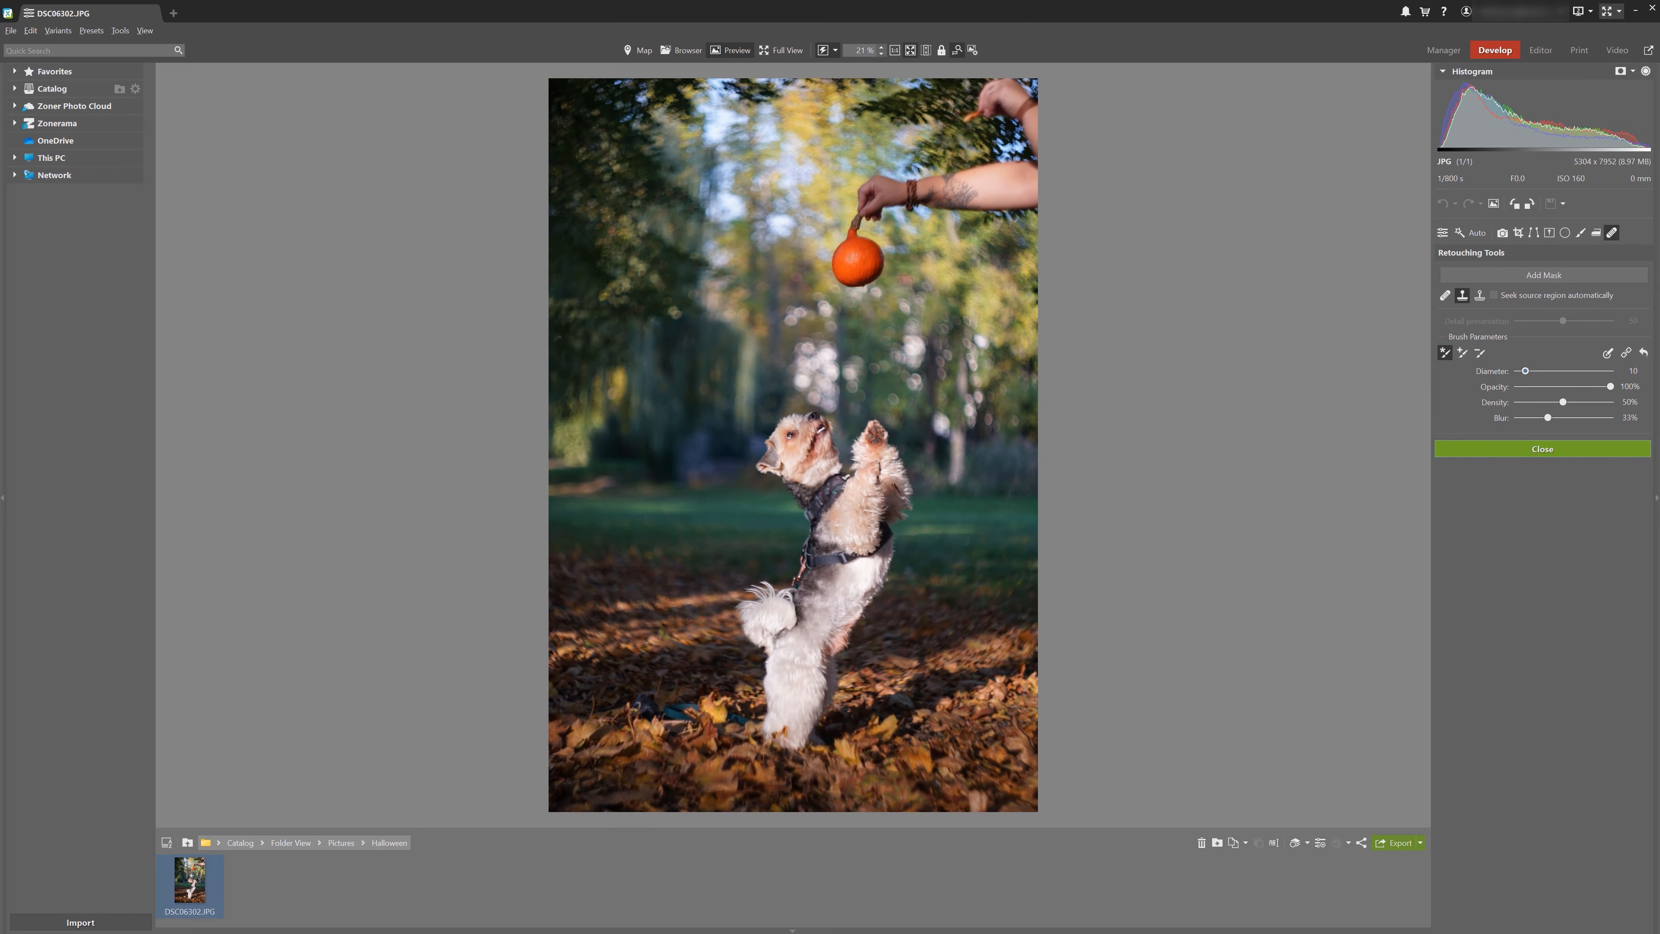
scroll(705, 79, "up", 5)
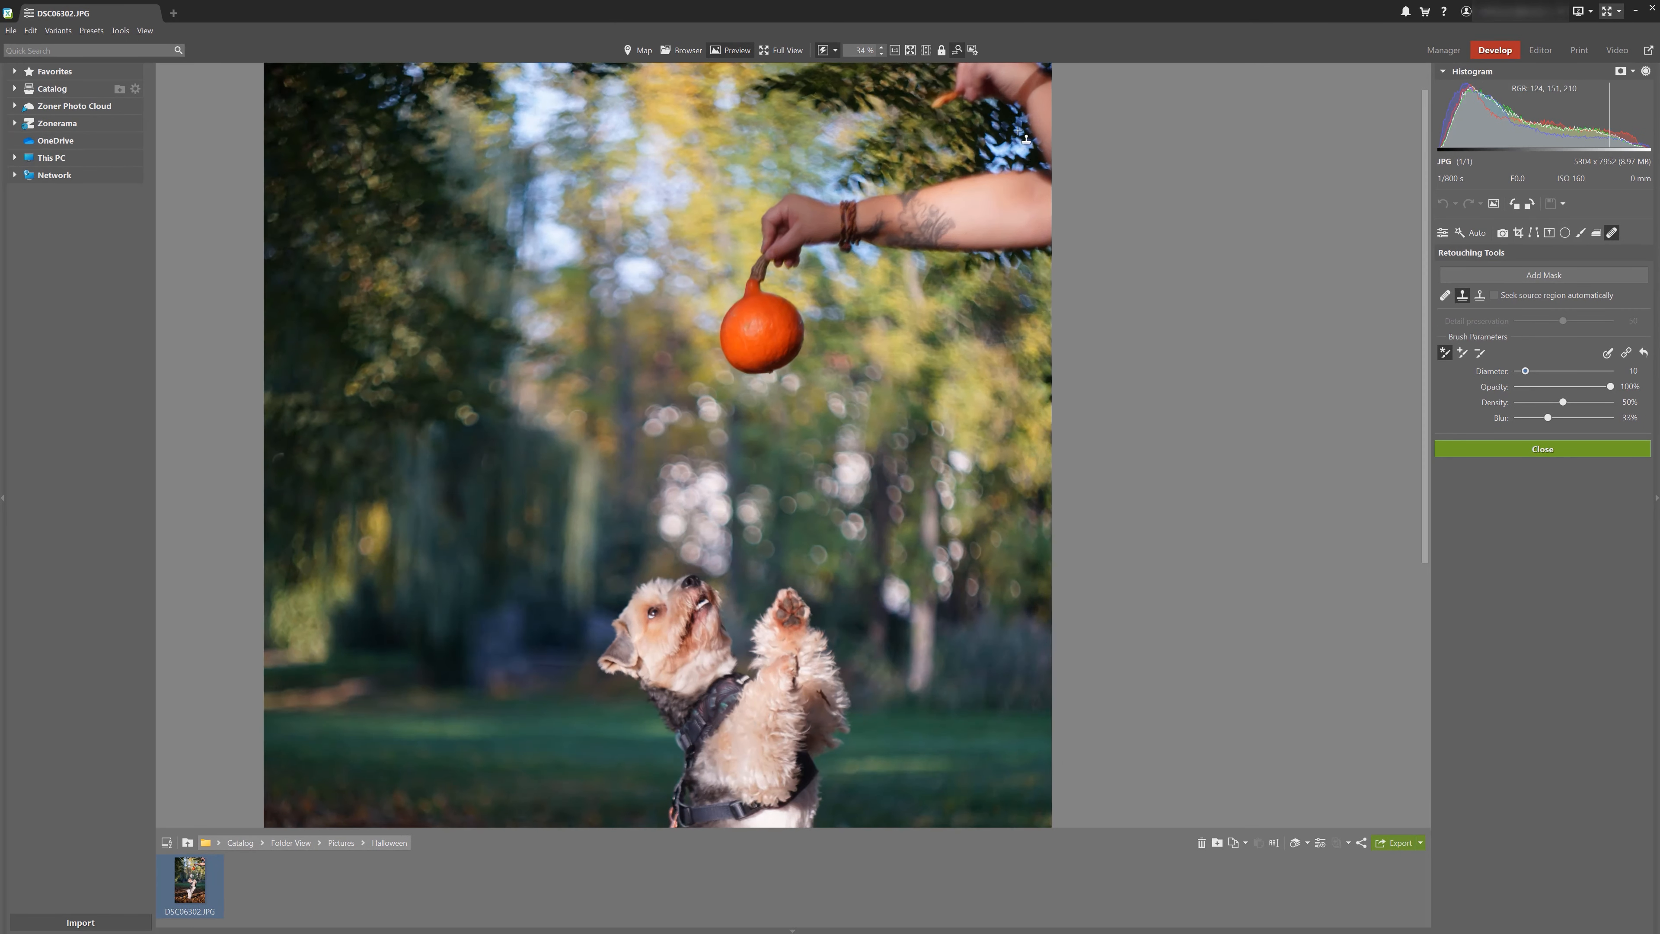
scroll(1024, 138, "up", 2)
left_click_drag(984, 150, 1043, 330)
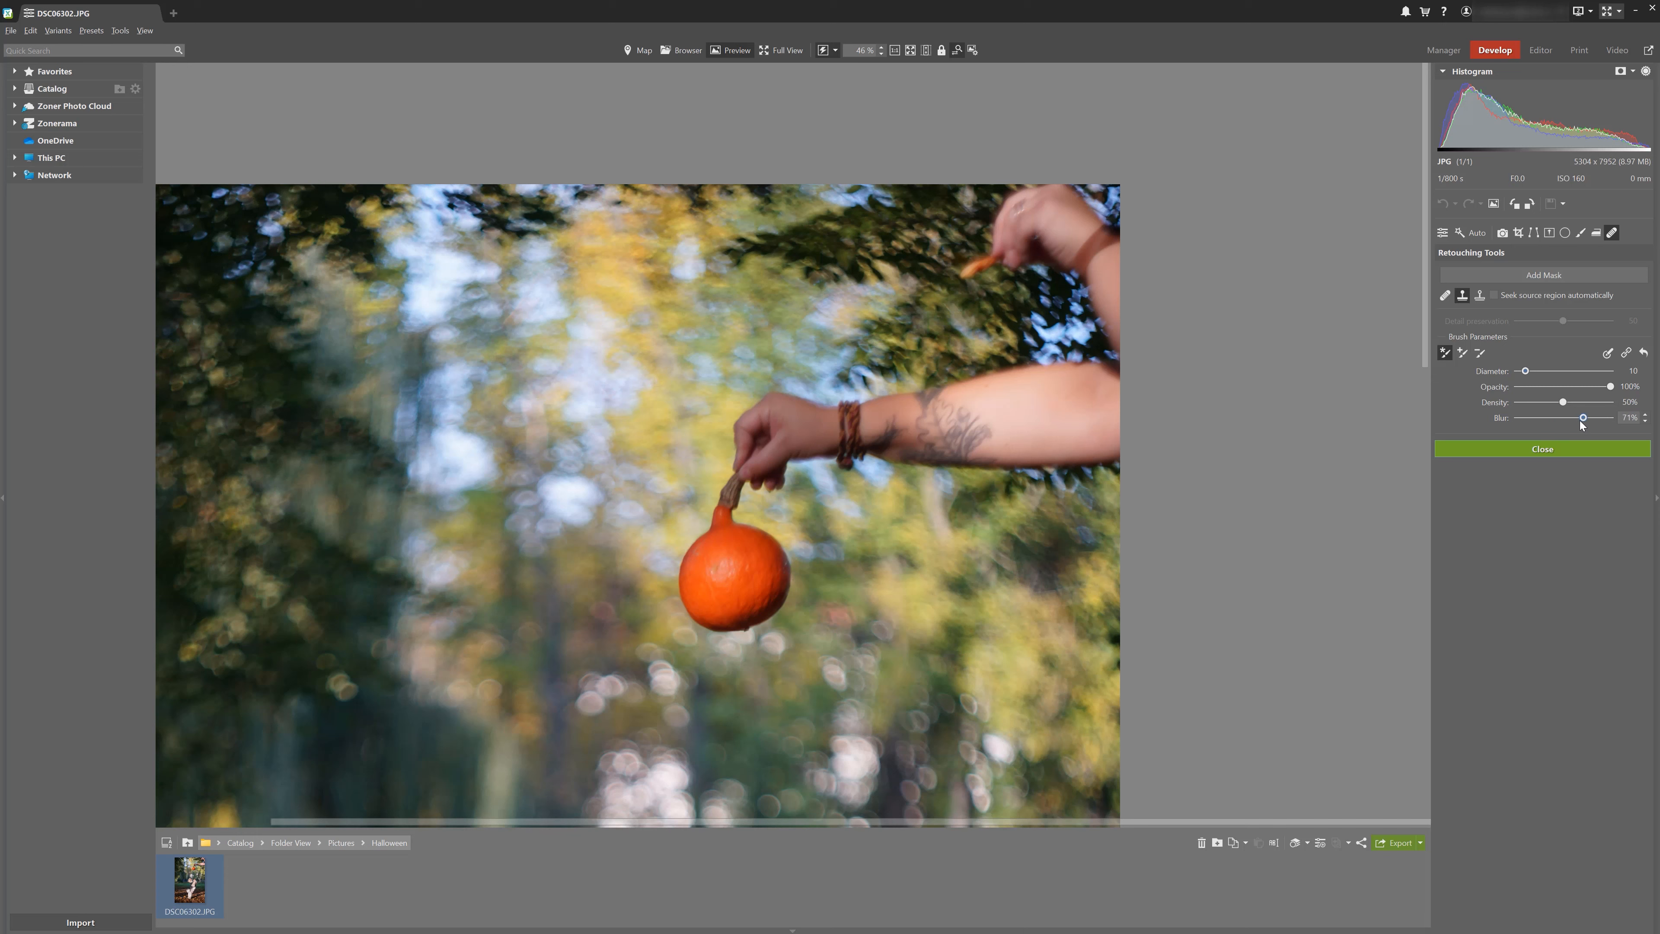
left_click(1562, 402)
left_click_drag(1563, 435, 1575, 437)
Clone blurred foliage over the hand and tattooed forearm holding the pumpkin, using a brush diameter of 250
scroll(739, 391, "up", 1)
left_click_drag(717, 412, 786, 350)
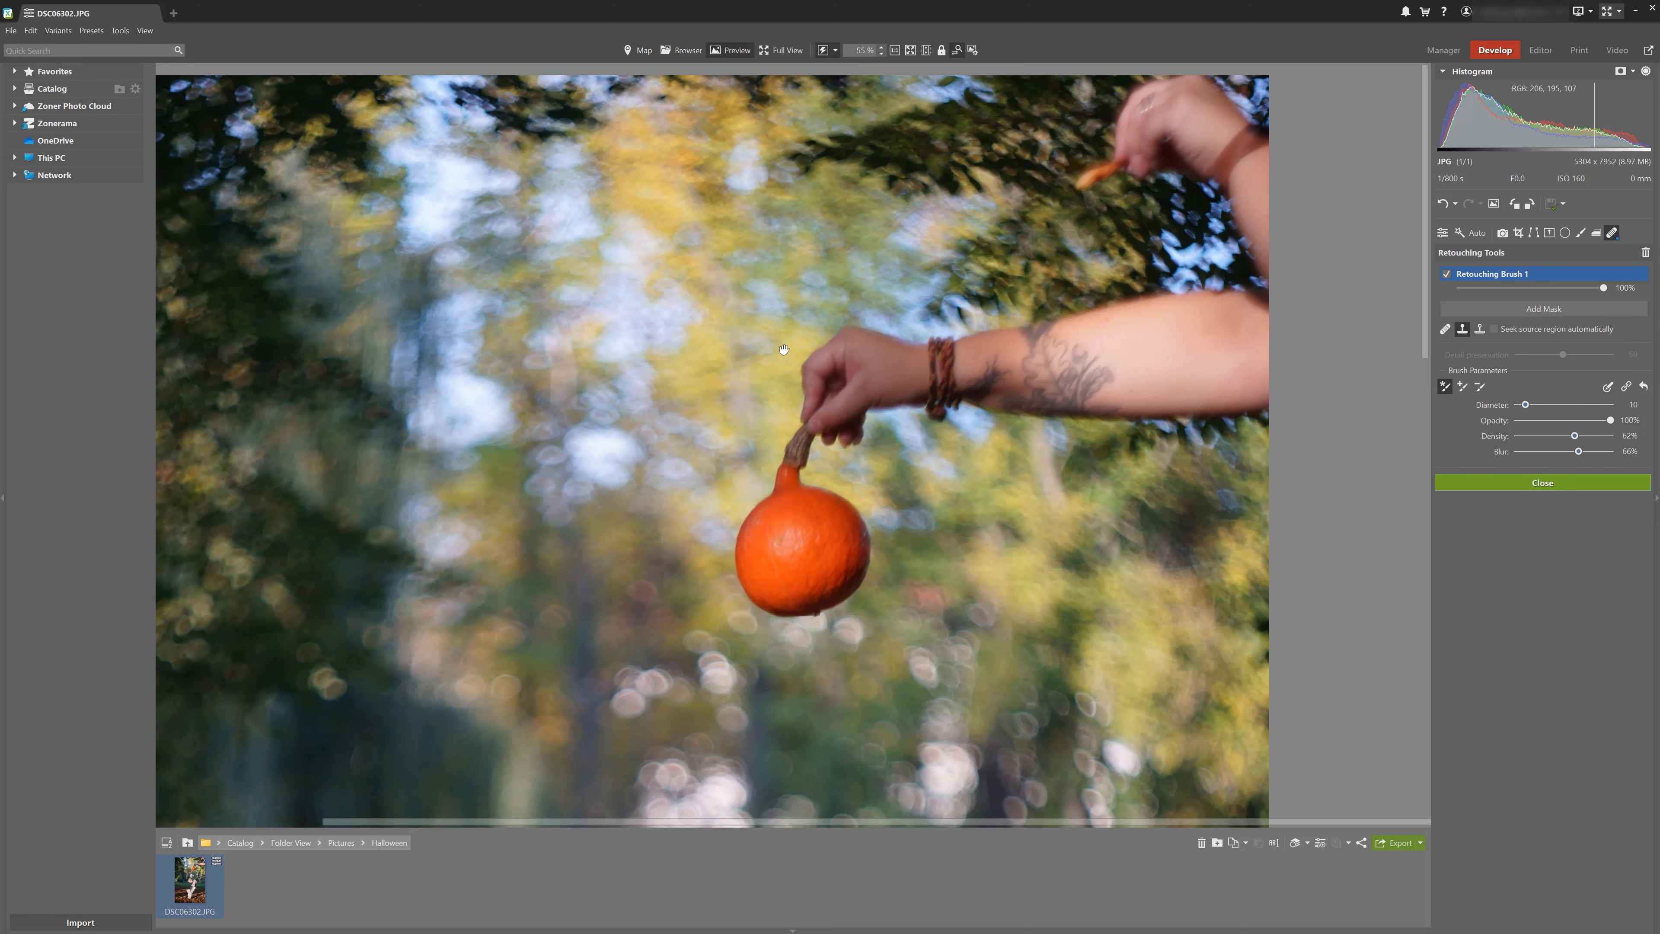
left_click(735, 374, "ctrl")
scroll(735, 374, "up", 8)
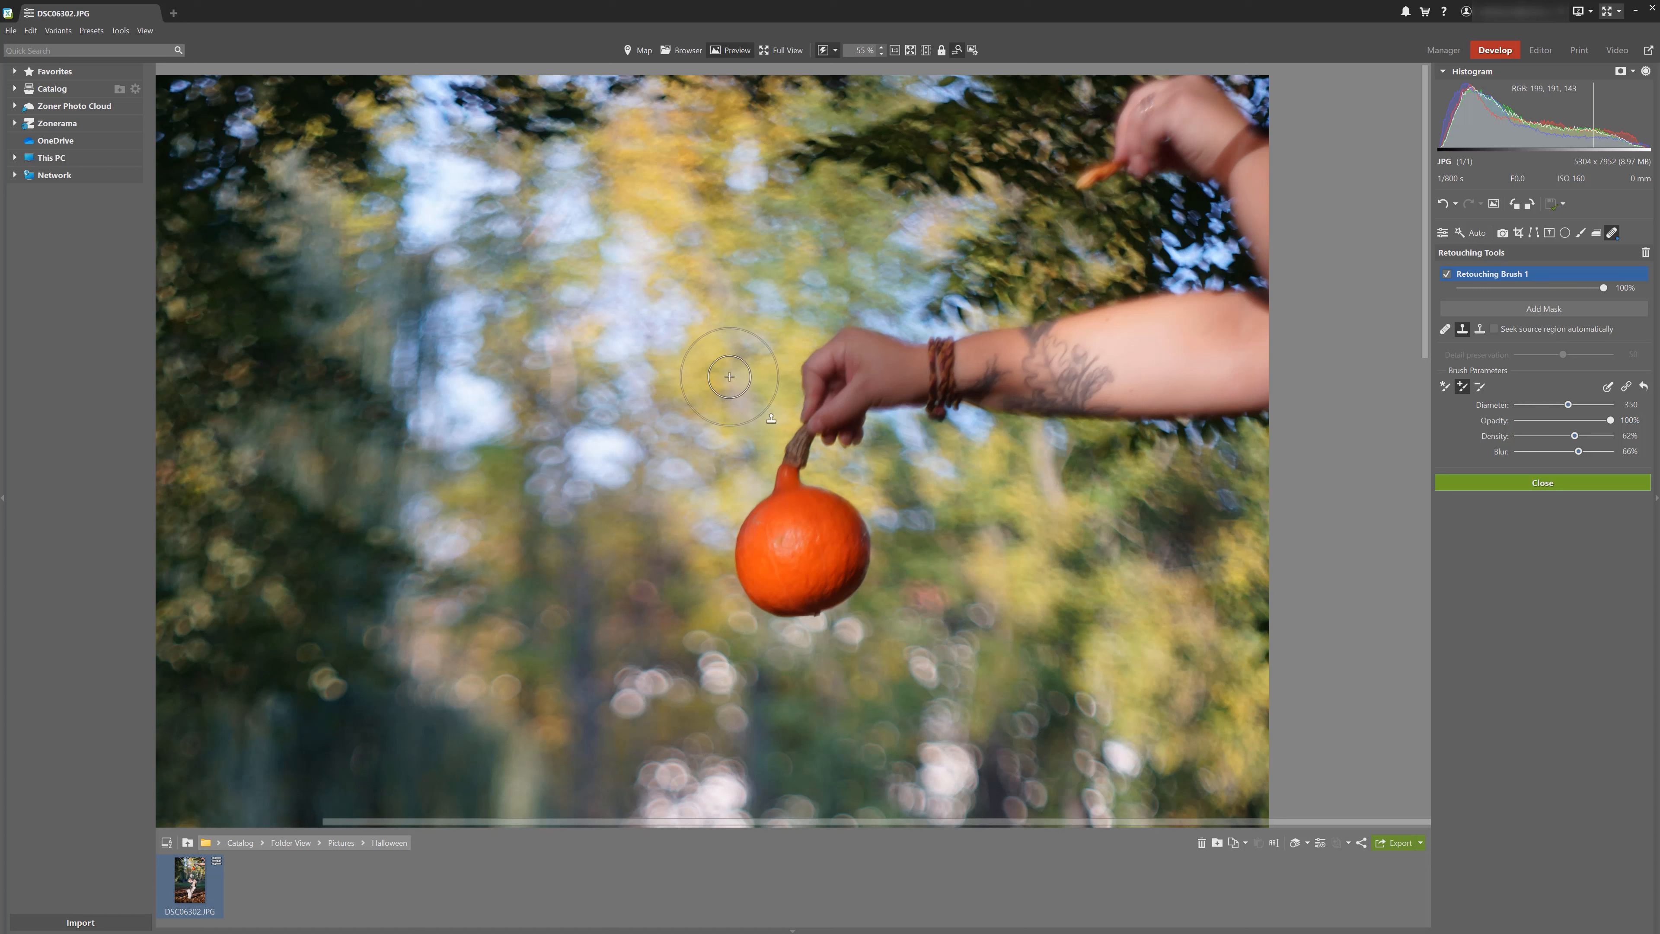
left_click(712, 371, "ctrl")
mouse_move(836, 370)
left_mouse_down()
mouse_move(818, 406)
mouse_move(895, 393)
mouse_move(1015, 463)
mouse_move(988, 482)
mouse_move(959, 379)
mouse_move(1088, 399)
mouse_move(1040, 384)
left_mouse_up()
Increase the brush diameter to 400 and clone background over the remaining finger traces around the pumpkin's stem
scroll(979, 461, "up", 3)
left_click(980, 464, "ctrl")
left_click(949, 385, "ctrl")
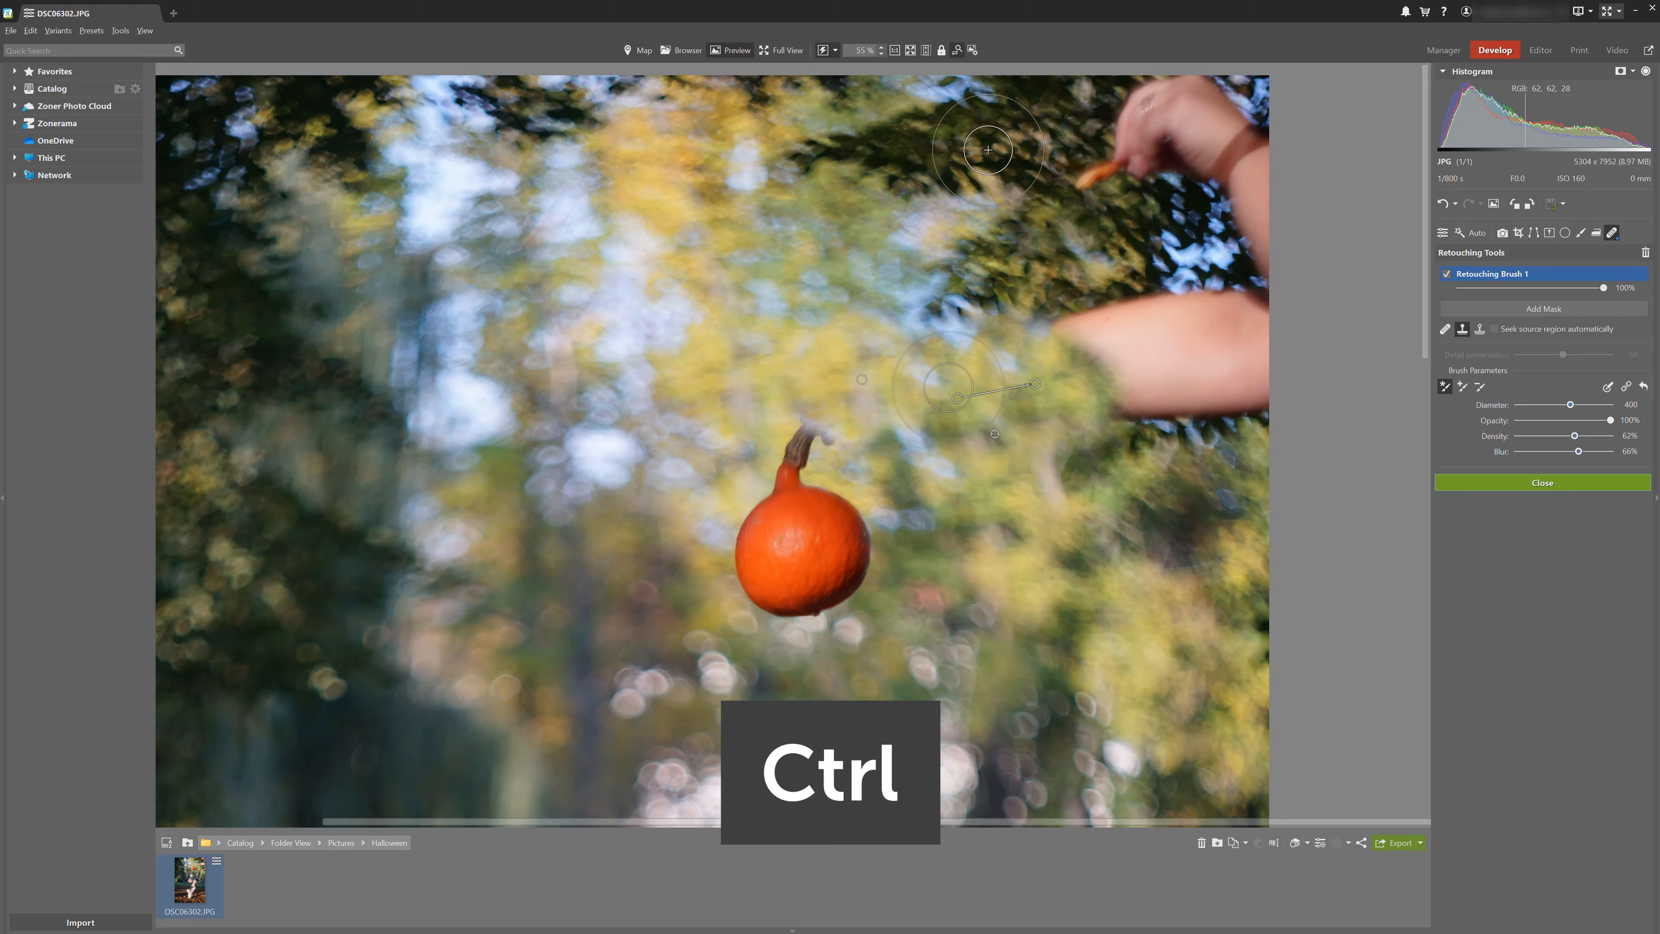
left_click_drag(795, 295, 731, 399)
left_click(723, 389, "ctrl")
left_click_drag(797, 504, 744, 507)
Clone dark tree leaves over the upper hand holding the treat, using a brush diameter of 350
scroll(977, 232, "down", 1)
left_click(978, 232, "ctrl")
mouse_move(1135, 231)
left_mouse_down()
mouse_move(1068, 244)
mouse_move(1125, 245)
mouse_move(1006, 221)
mouse_move(1043, 308)
mouse_move(1092, 304)
left_mouse_up()
left_click(1071, 241, "ctrl")
left_click_drag(1180, 208, 1154, 311)
Clone foliage over the rest of the forearm and the leftover upper arm at the photo's right edge
left_click(969, 366, "ctrl")
left_click_drag(1048, 437, 1177, 458)
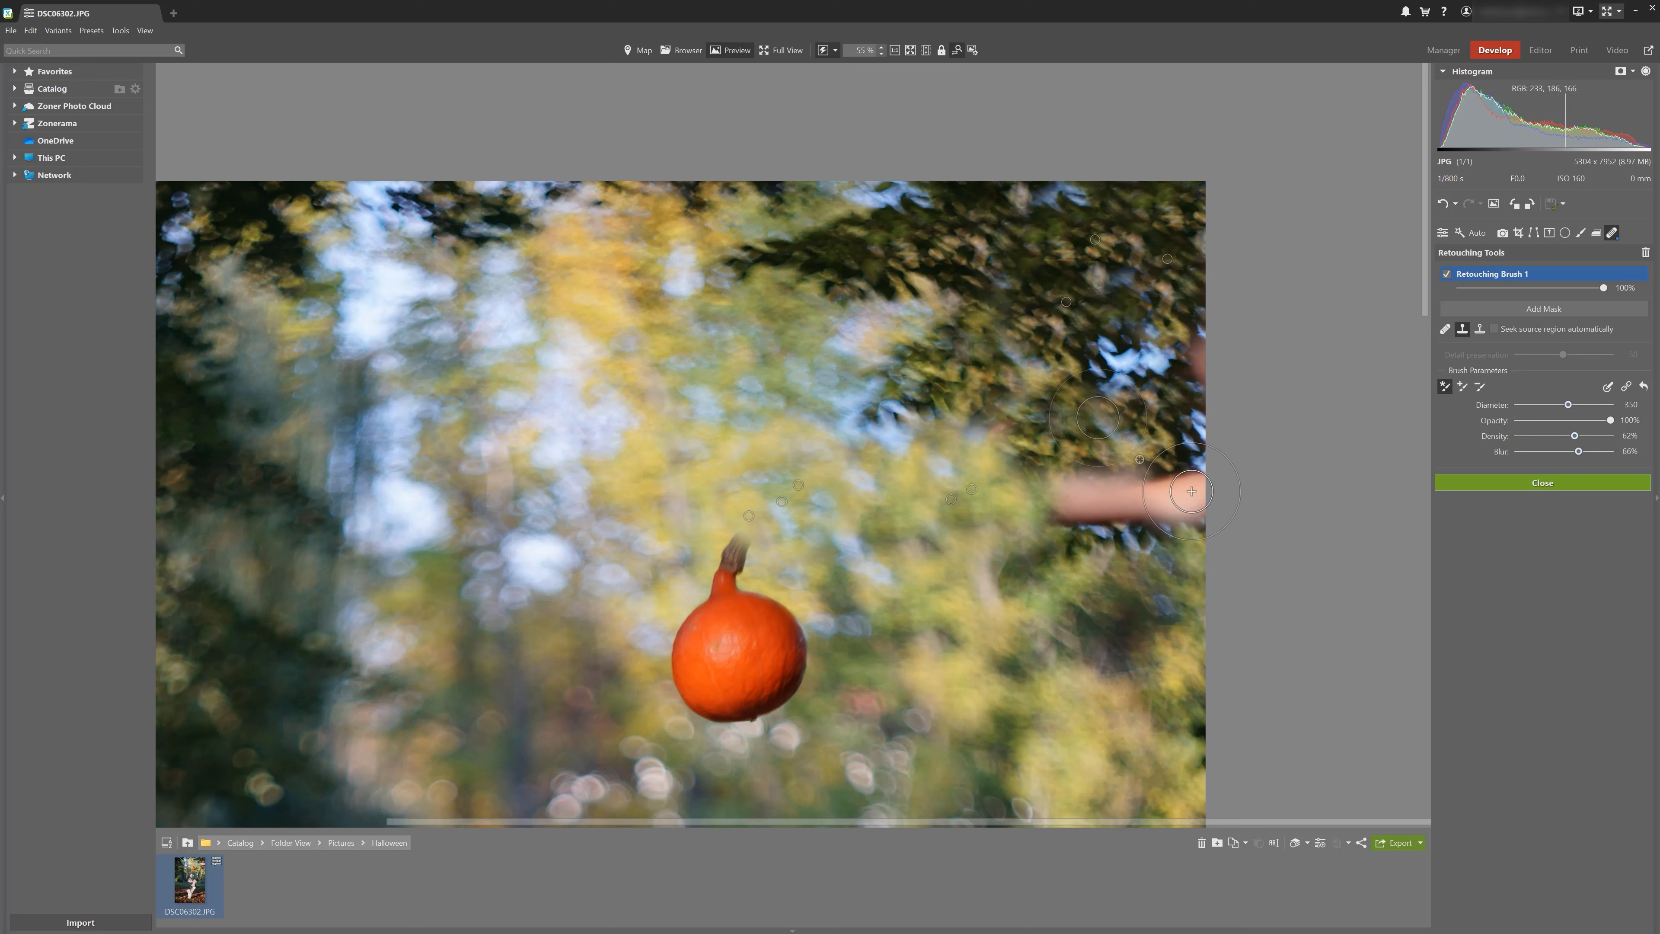
left_click(1098, 319, "ctrl")
left_click_drag(1181, 336, 1207, 359)
left_click(1167, 599, "ctrl")
mouse_move(1111, 495)
left_mouse_down()
mouse_move(1064, 497)
mouse_move(1206, 493)
left_mouse_up()
Clone leaves and blurred background over the last arm remnants and repeated patches near the photo's right edge
left_click(1063, 585, "ctrl")
left_click(957, 377, "ctrl")
left_click_drag(1162, 437, 1194, 404)
left_click(894, 419, "ctrl")
left_click_drag(1062, 484, 1114, 436)
left_click(941, 471, "ctrl")
mouse_move(1087, 526)
left_mouse_down()
mouse_move(1054, 549)
mouse_move(1191, 553)
left_mouse_up()
scroll(839, 422, "down", 4)
left_click_drag(841, 530, 993, 354)
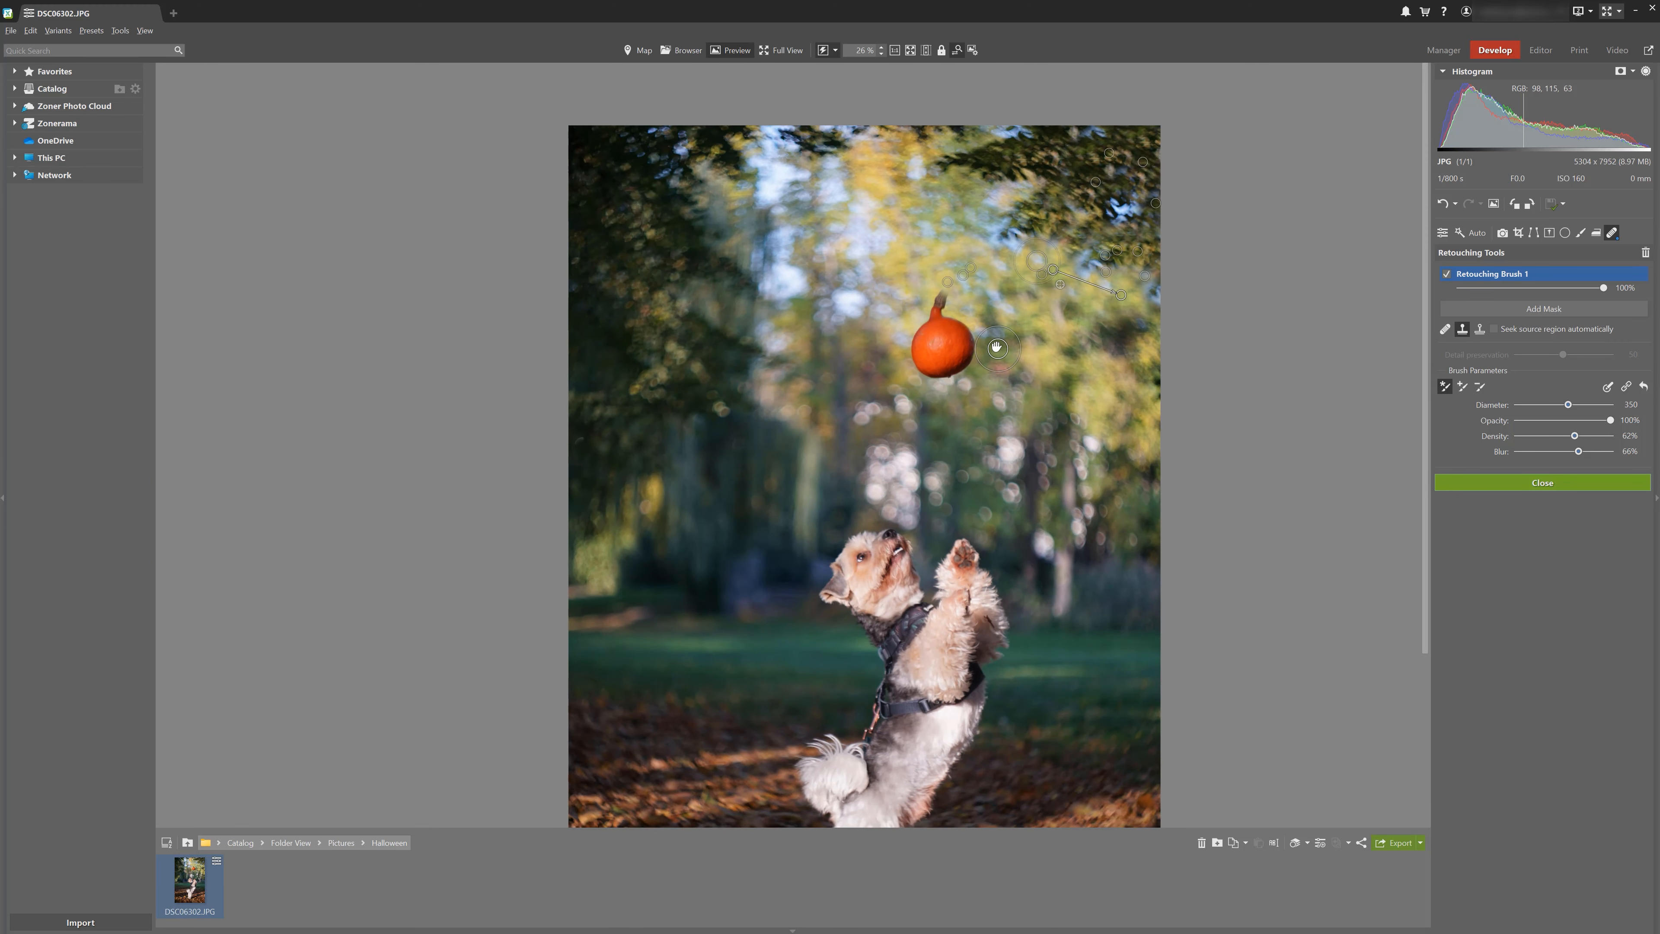
Rebuild the faded tip of the pumpkin's stem by cloning stem texture with a brush diameter of 25
scroll(941, 296, "up", 3)
scroll(941, 295, "up", 7)
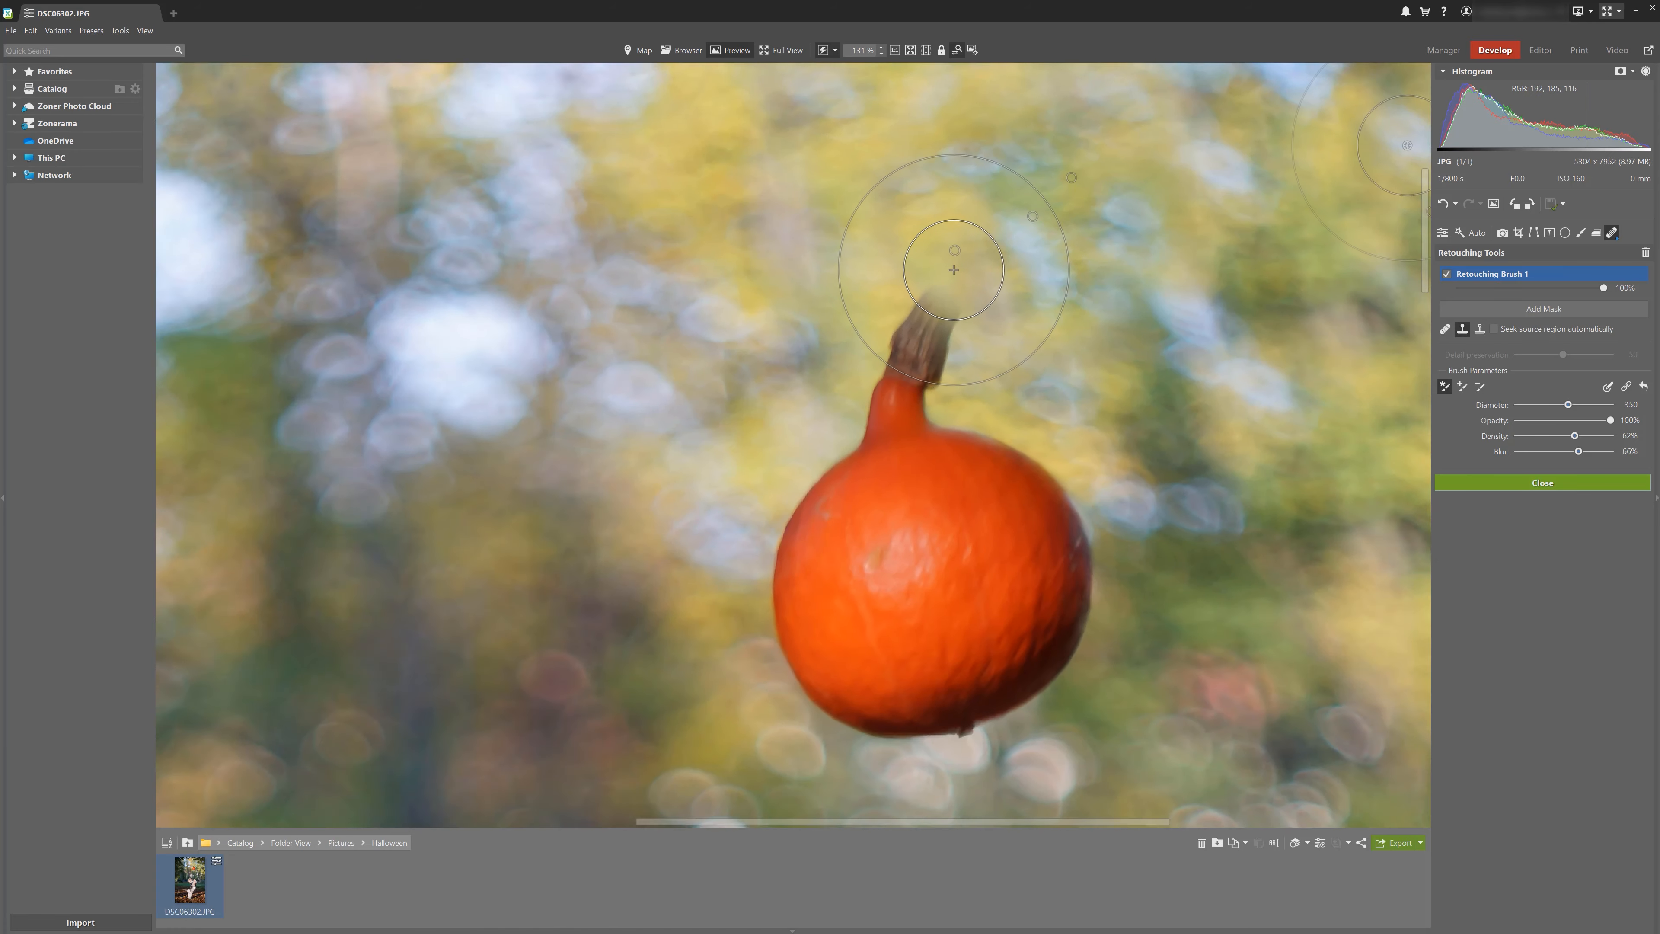
scroll(918, 337, "down", 8)
scroll(909, 360, "up", 1)
mouse_move(909, 360)
left_mouse_down()
mouse_move(754, 446)
mouse_move(745, 430)
mouse_move(779, 389)
mouse_move(796, 379)
mouse_move(772, 456)
mouse_move(734, 465)
left_mouse_up()
key("ctrl+z")
left_click(757, 456, "ctrl")
left_click(706, 500, "ctrl")
scroll(752, 474, "down", 5)
left_click(752, 473, "ctrl")
mouse_move(804, 373)
left_mouse_down()
mouse_move(786, 423)
mouse_move(801, 370)
left_mouse_up()
scroll(832, 539, "down", 8)
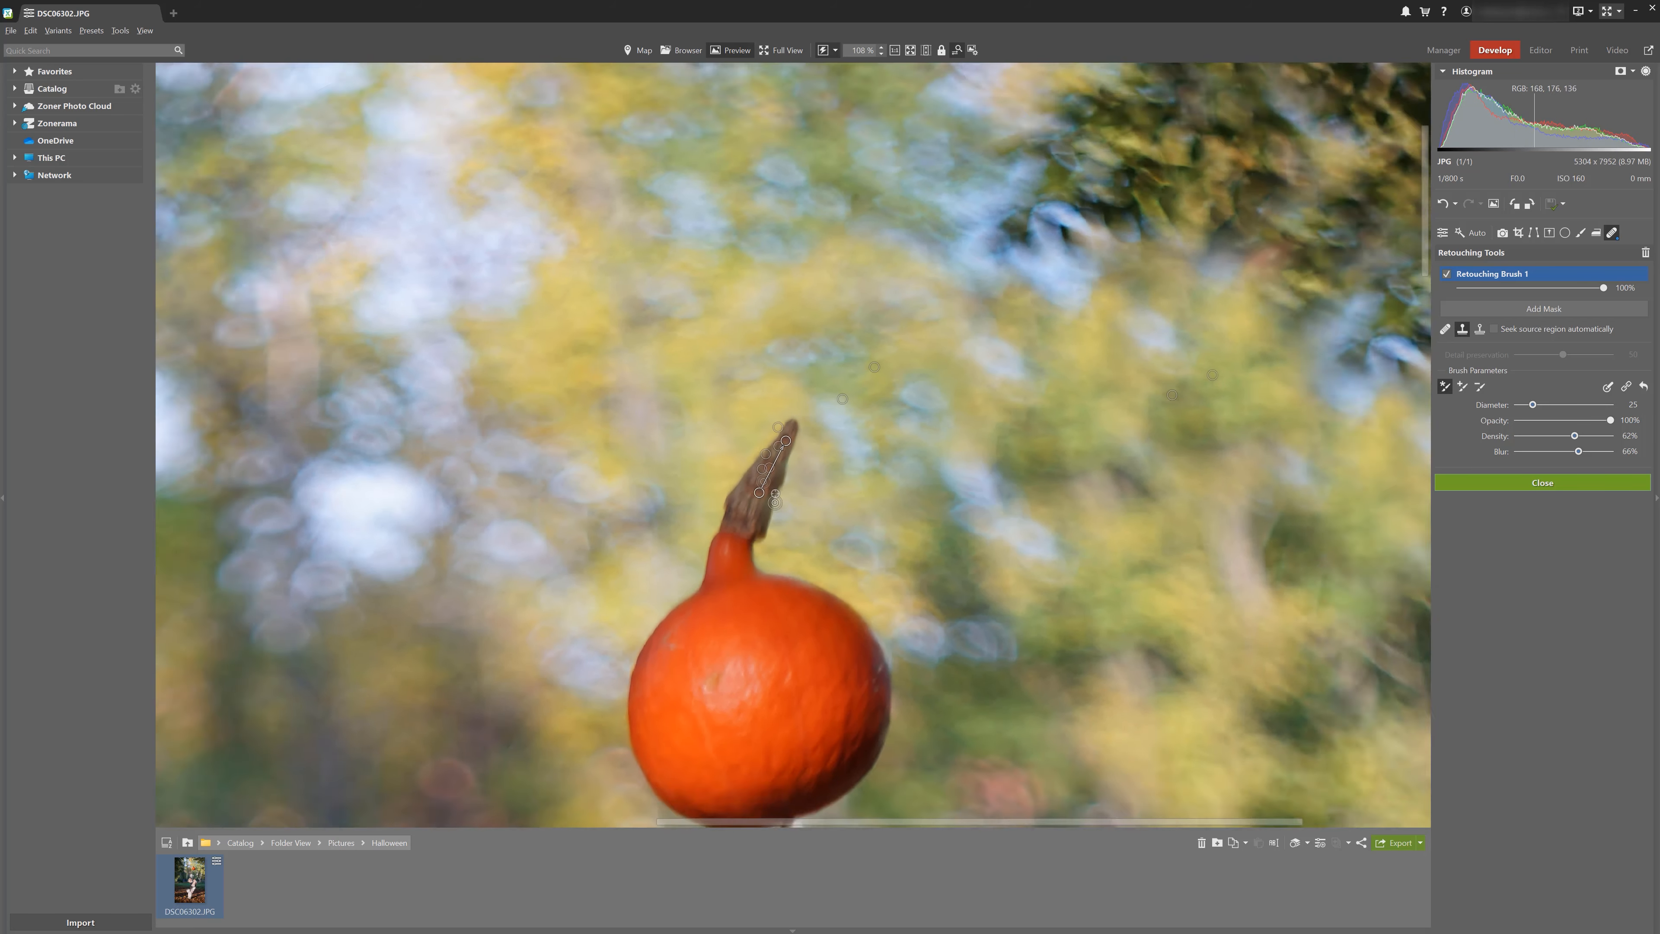
left_click_drag(833, 539, 987, 244)
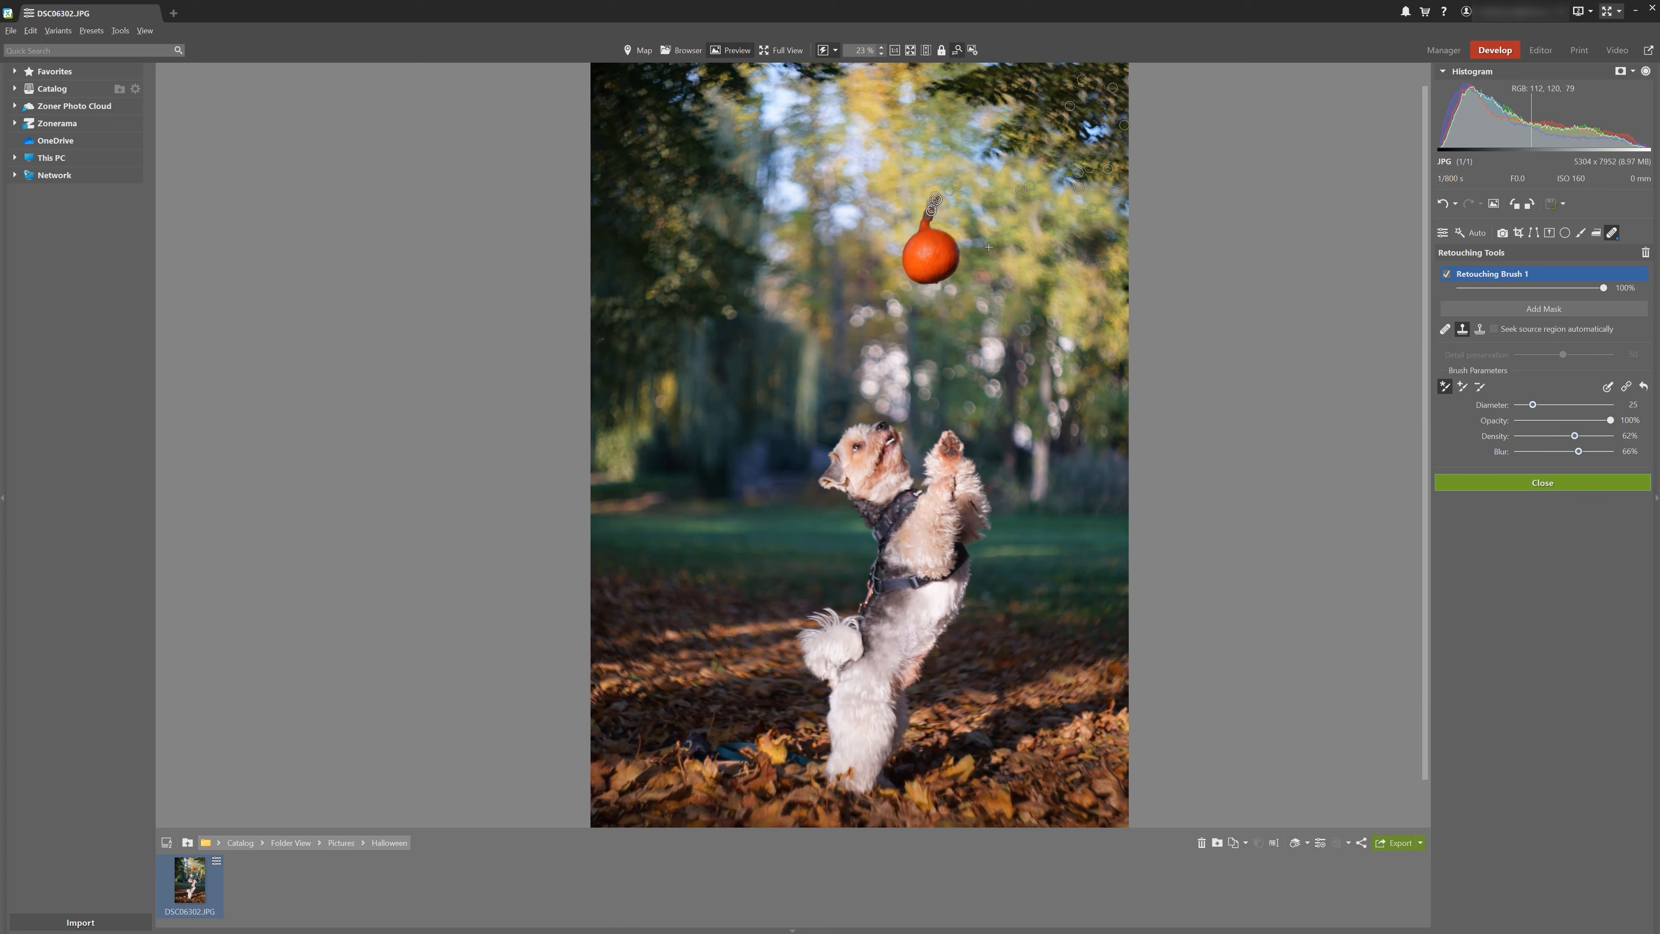
scroll(976, 280, "down", 1)
Add a second Clone Stamp retouching brush and cover the leash beside the dog's harness, using a diameter of 200
left_click(1460, 329)
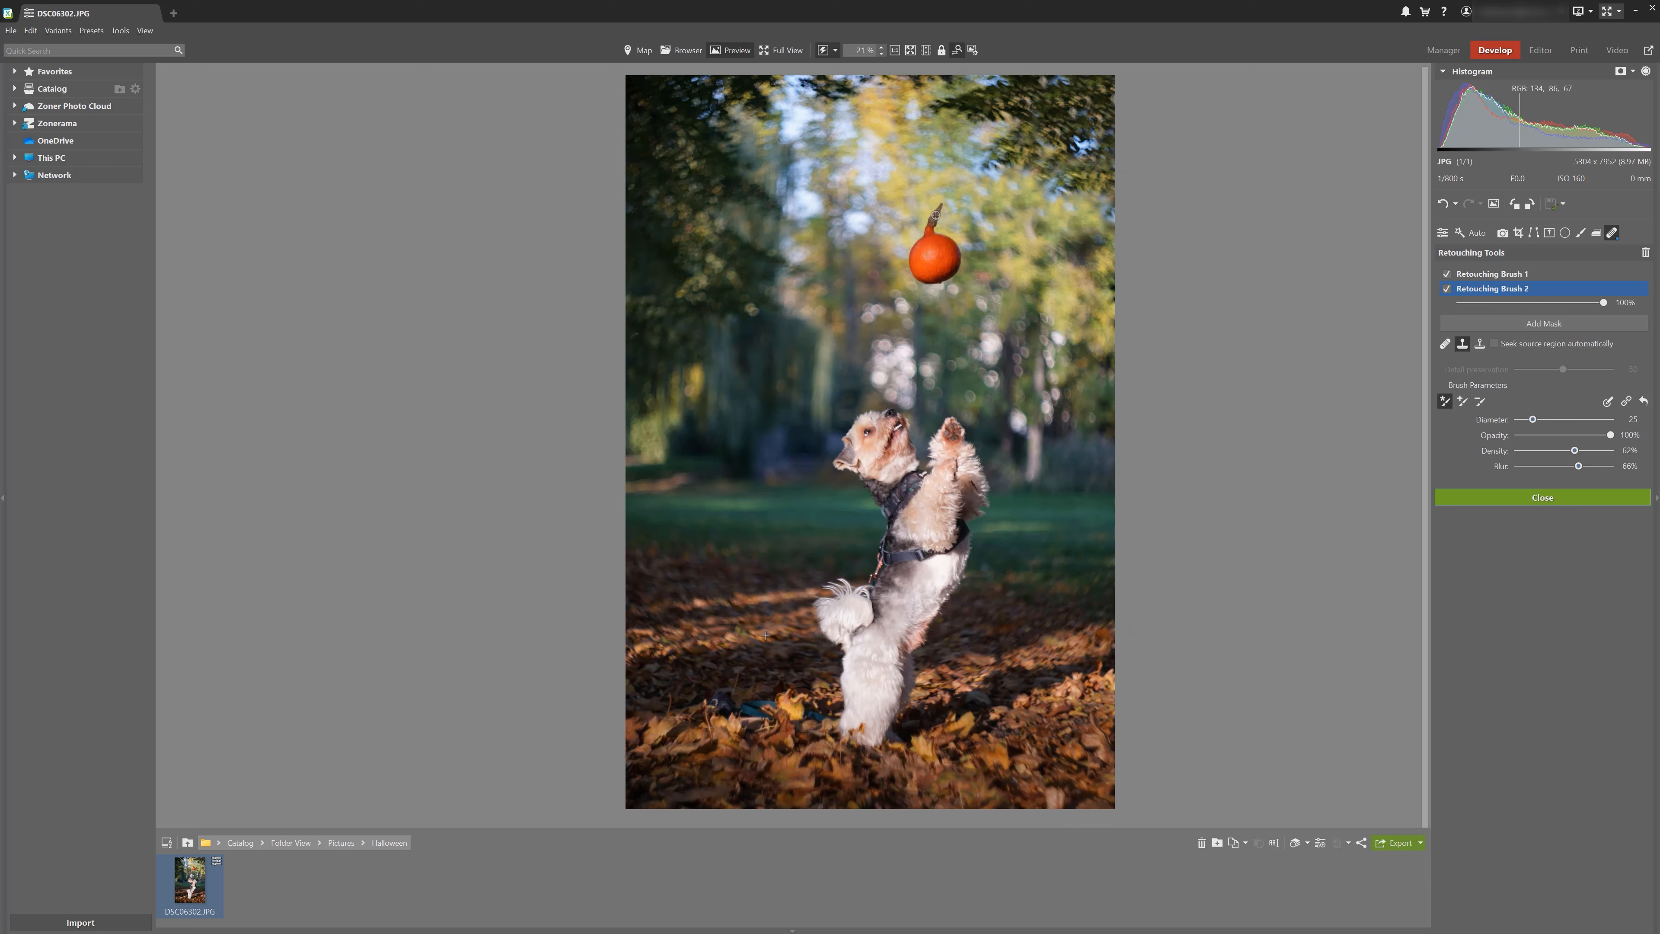
scroll(875, 571, "up", 12)
scroll(511, 374, "up", 5)
scroll(511, 374, "down", 3)
left_click(480, 370, "ctrl")
mouse_move(676, 434)
left_mouse_down()
mouse_move(655, 501)
mouse_move(637, 484)
mouse_move(668, 397)
mouse_move(580, 399)
left_mouse_up()
scroll(444, 281, "up", 2)
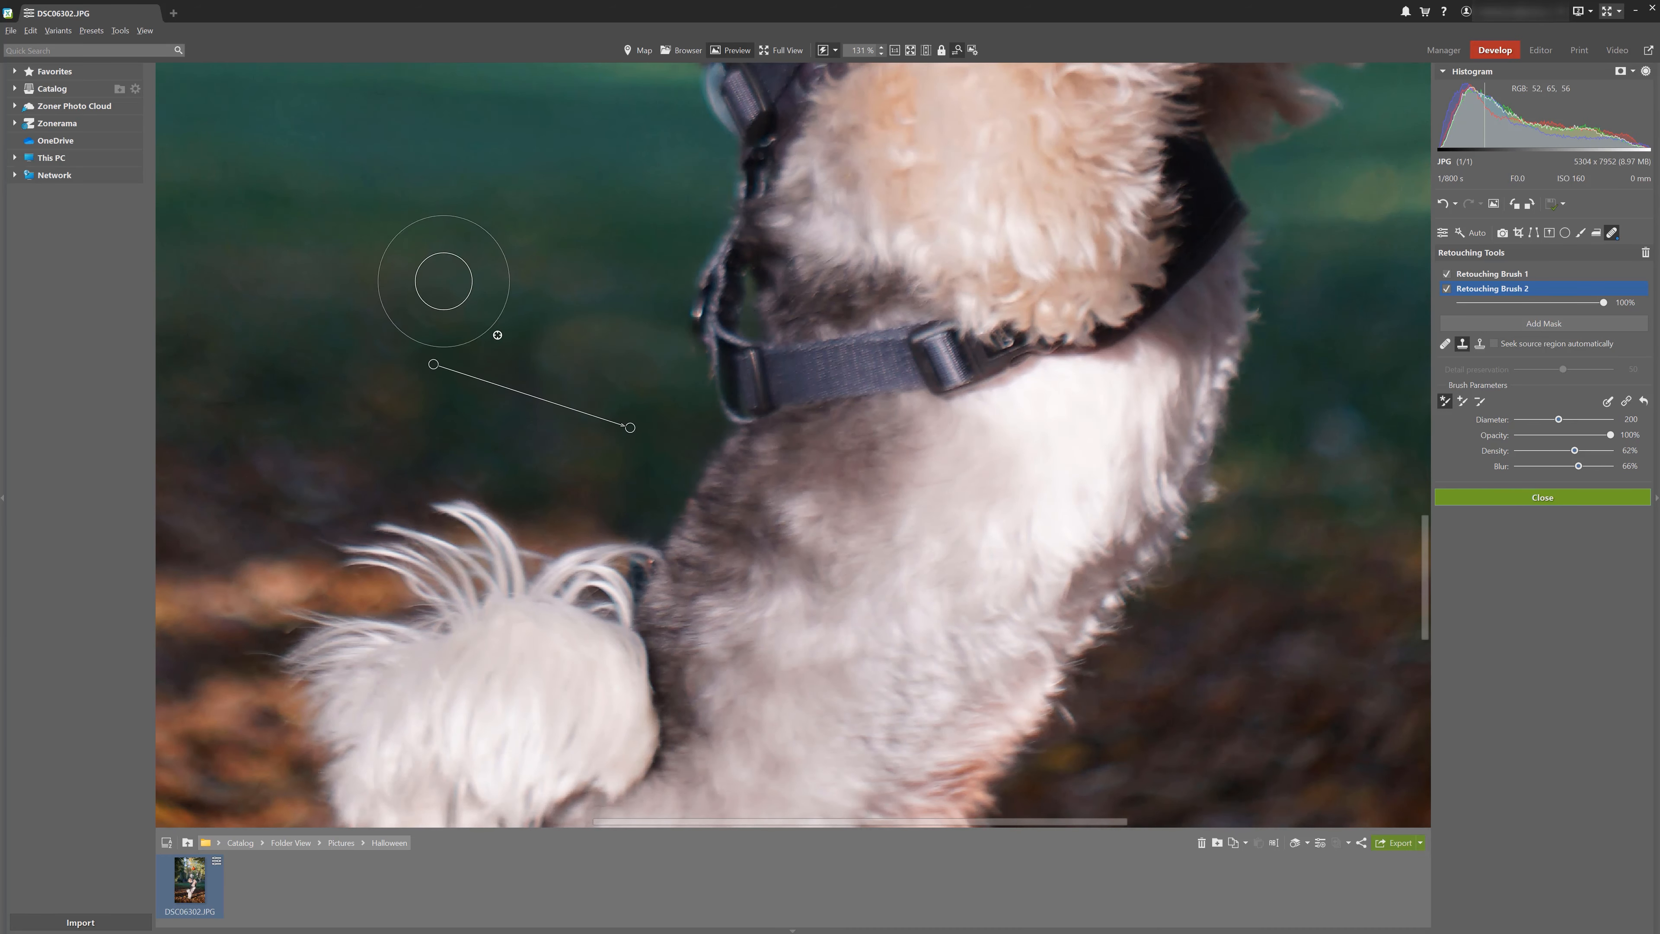
Clone fallen leaves over the leash on the ground beside the dog's hind paws
scroll(604, 416, "down", 6)
scroll(693, 693, "up", 5)
left_click(849, 614, "ctrl")
left_click_drag(840, 474, 937, 468)
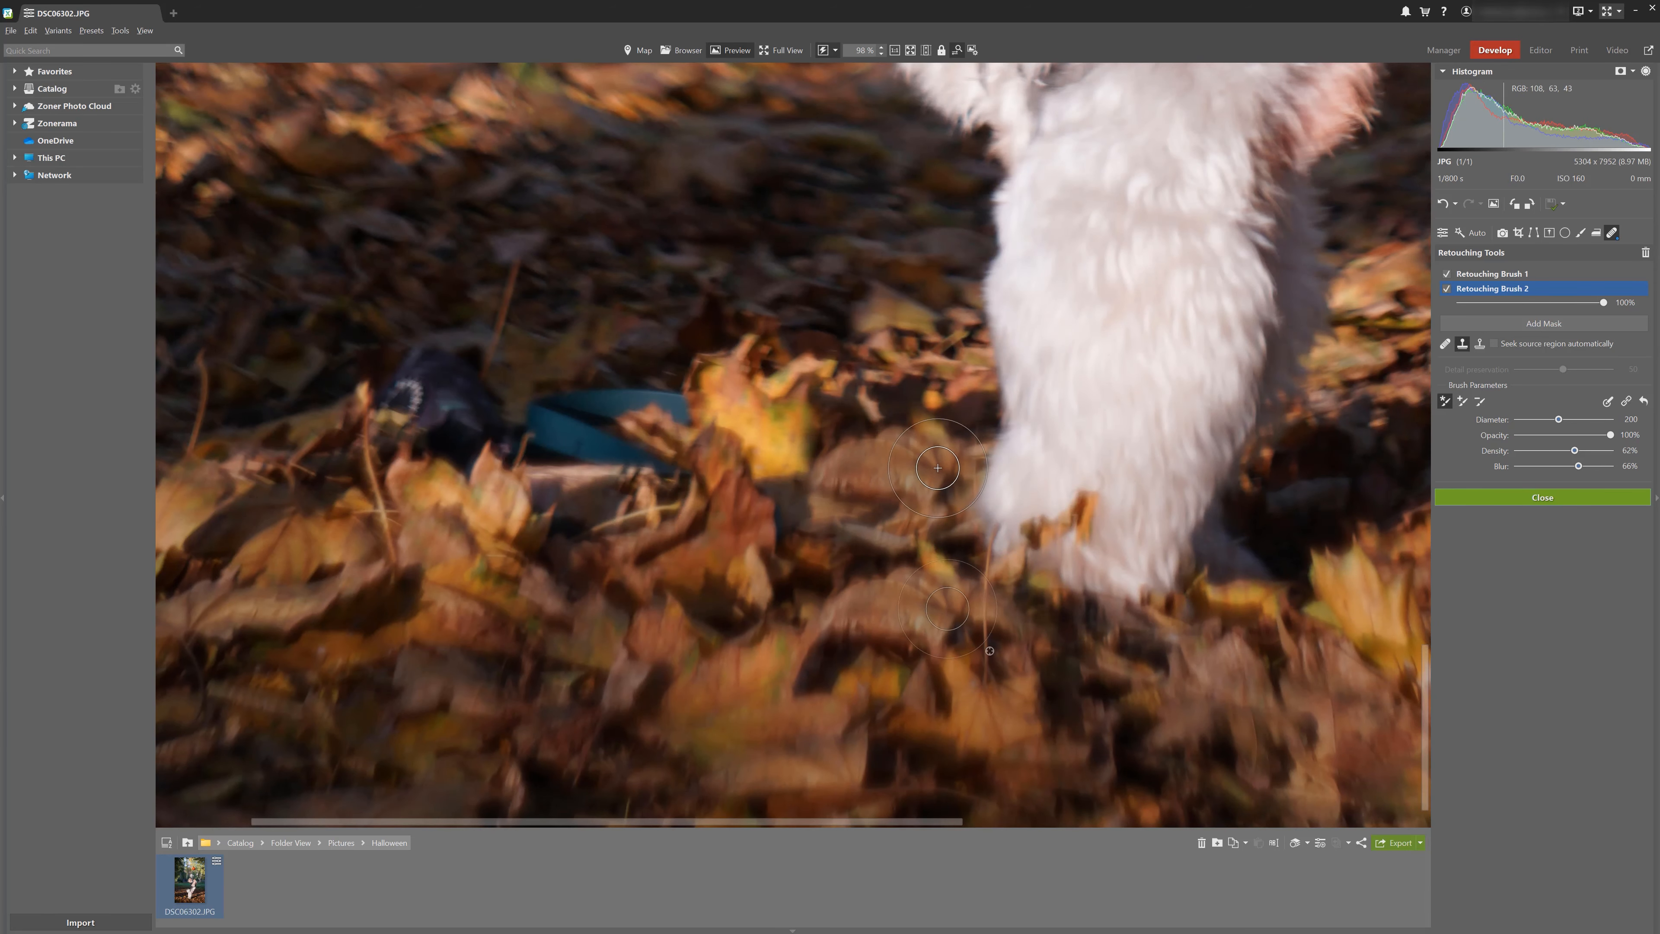
Clone leaves over the teal leash and dark handle lying left of the dog, using a brush diameter of 350
scroll(937, 467, "down", 6)
scroll(611, 732, "up", 5)
scroll(502, 596, "up", 3)
left_click(502, 596, "ctrl")
left_click_drag(712, 430, 901, 437)
left_click(463, 355, "ctrl")
left_click_drag(647, 345, 719, 347)
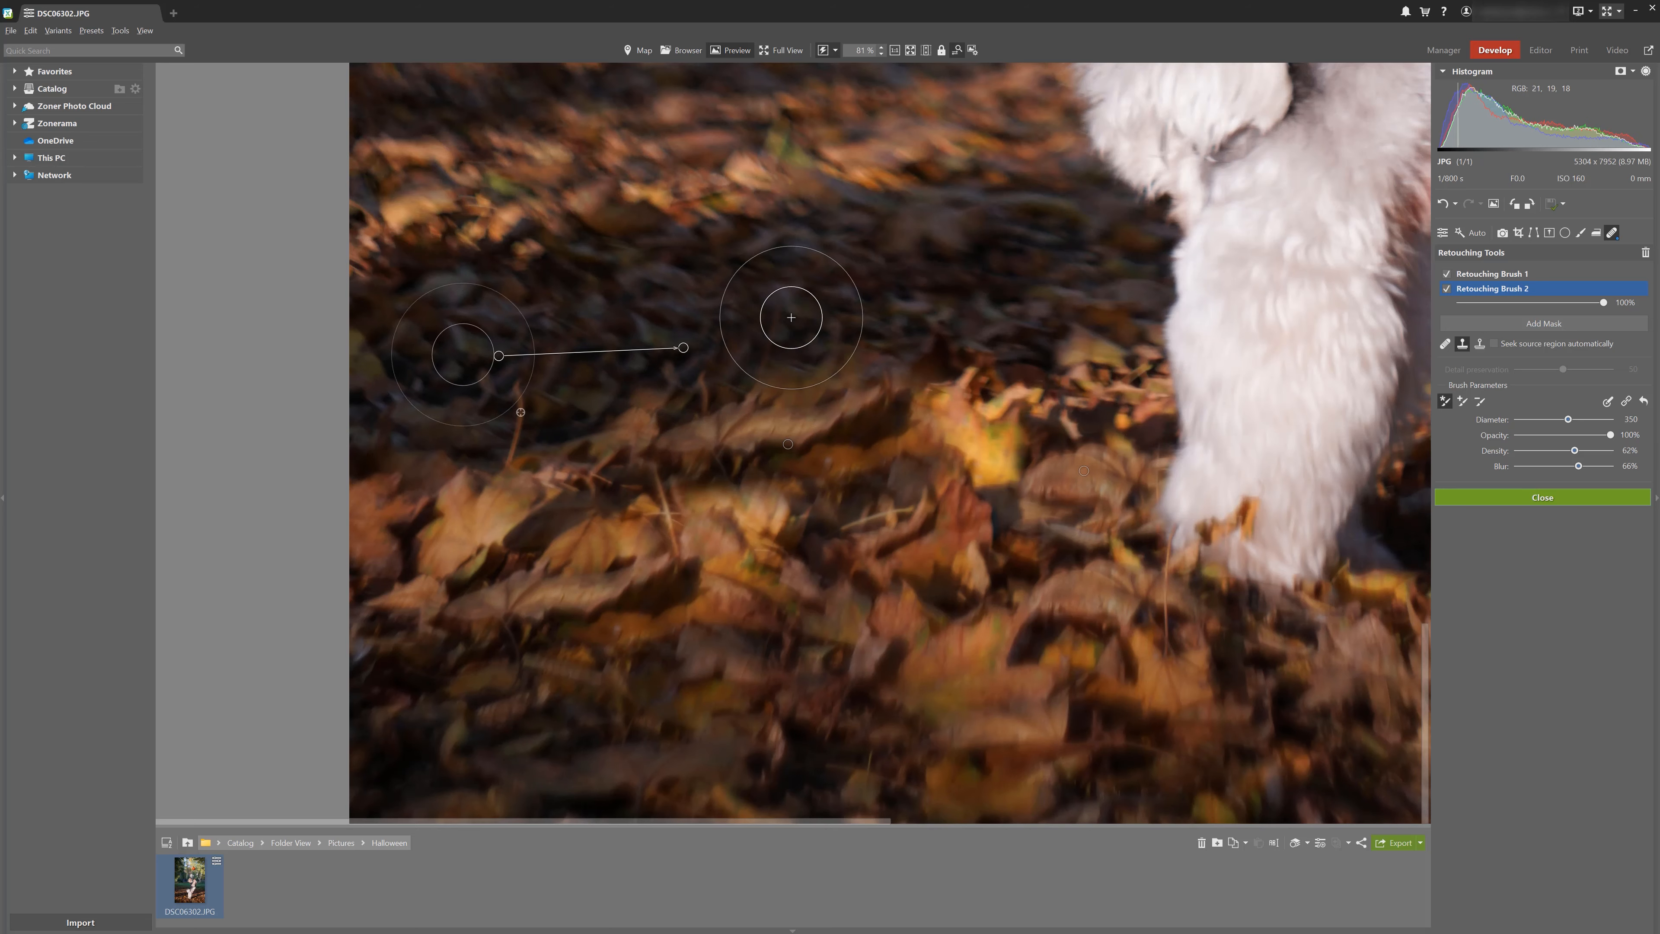
scroll(791, 317, "down", 6)
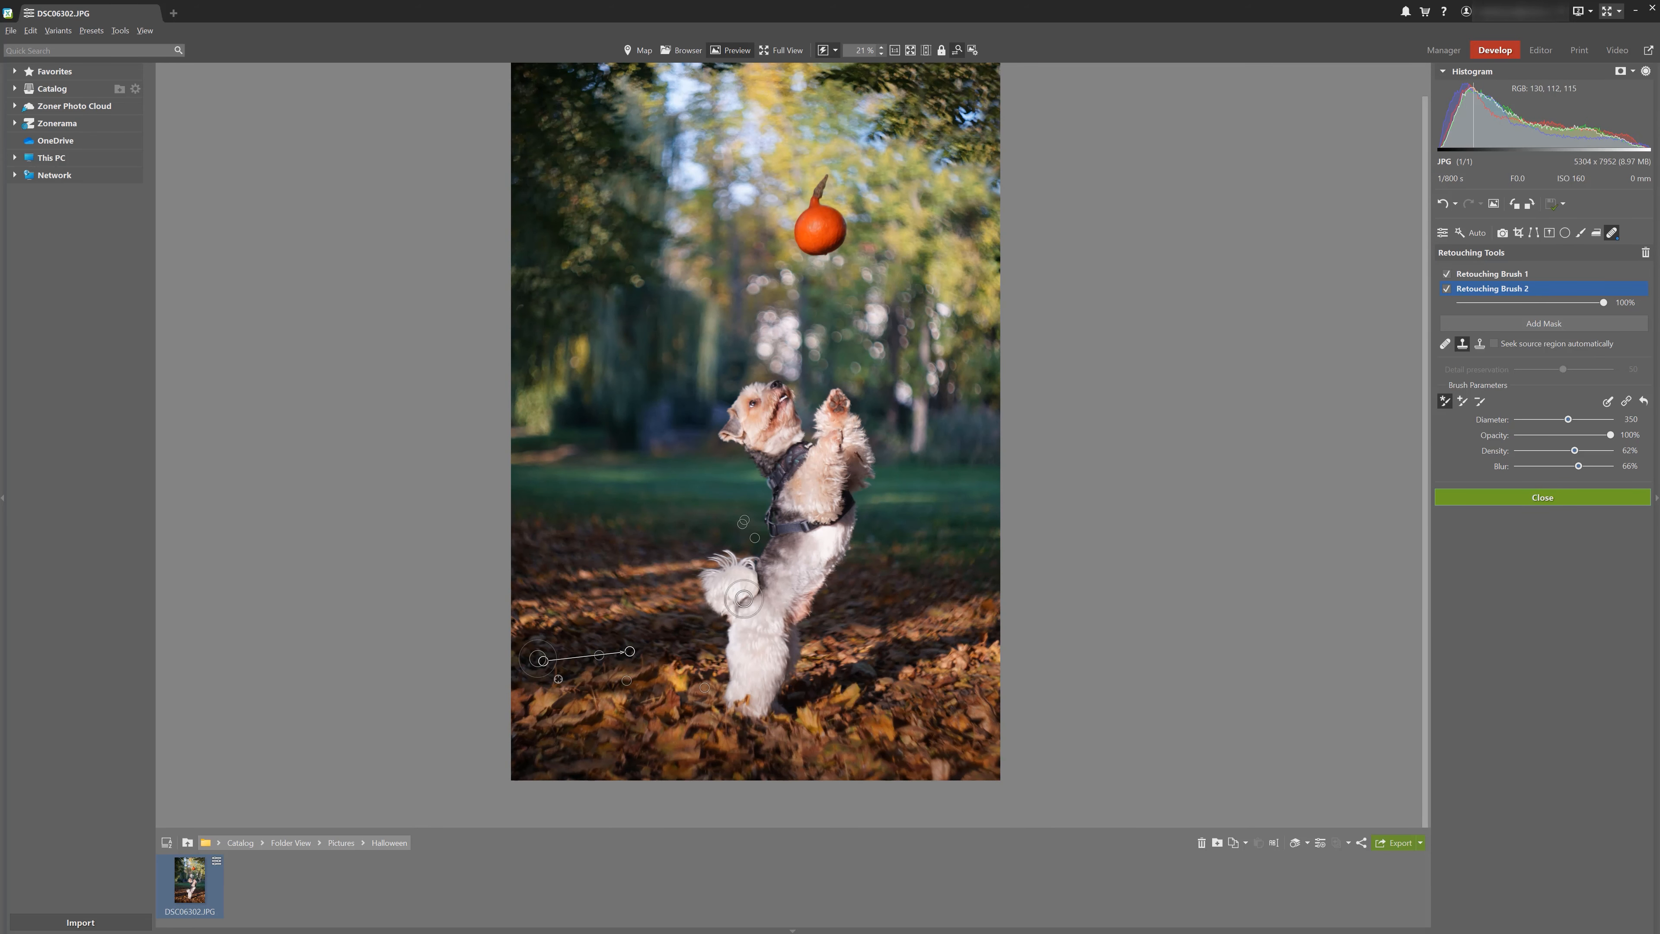
Clone the dark green background over the leftover leash edge beside the dog's harness strap
scroll(771, 526, "up", 2)
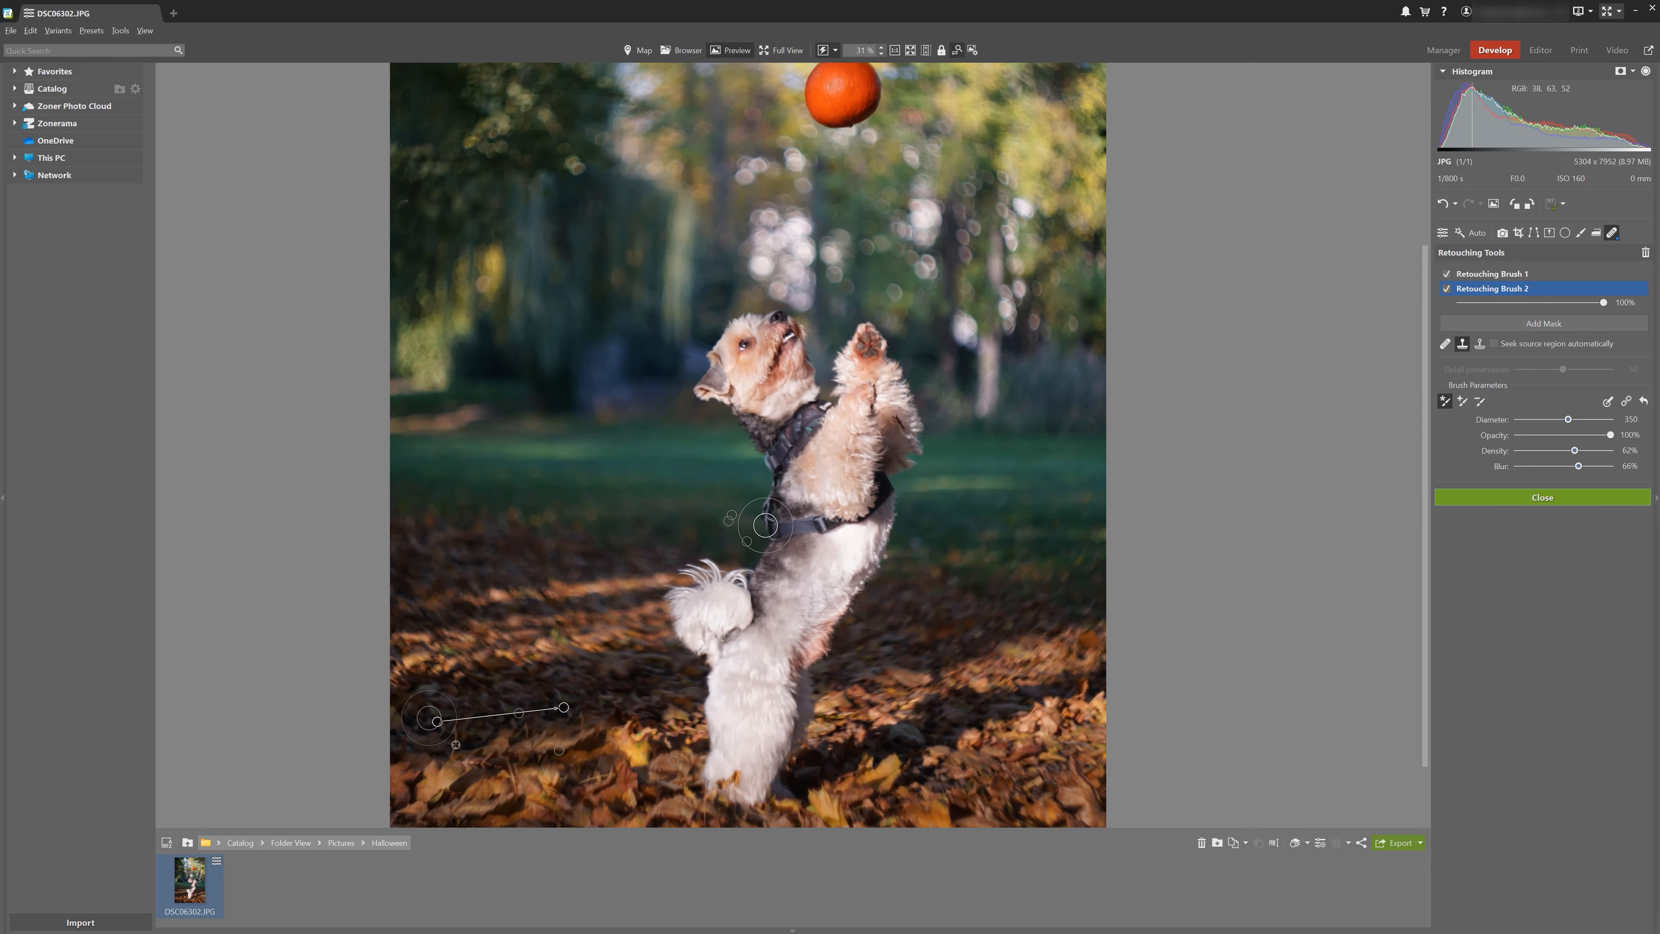
scroll(765, 520, "up", 8)
scroll(715, 500, "up", 1)
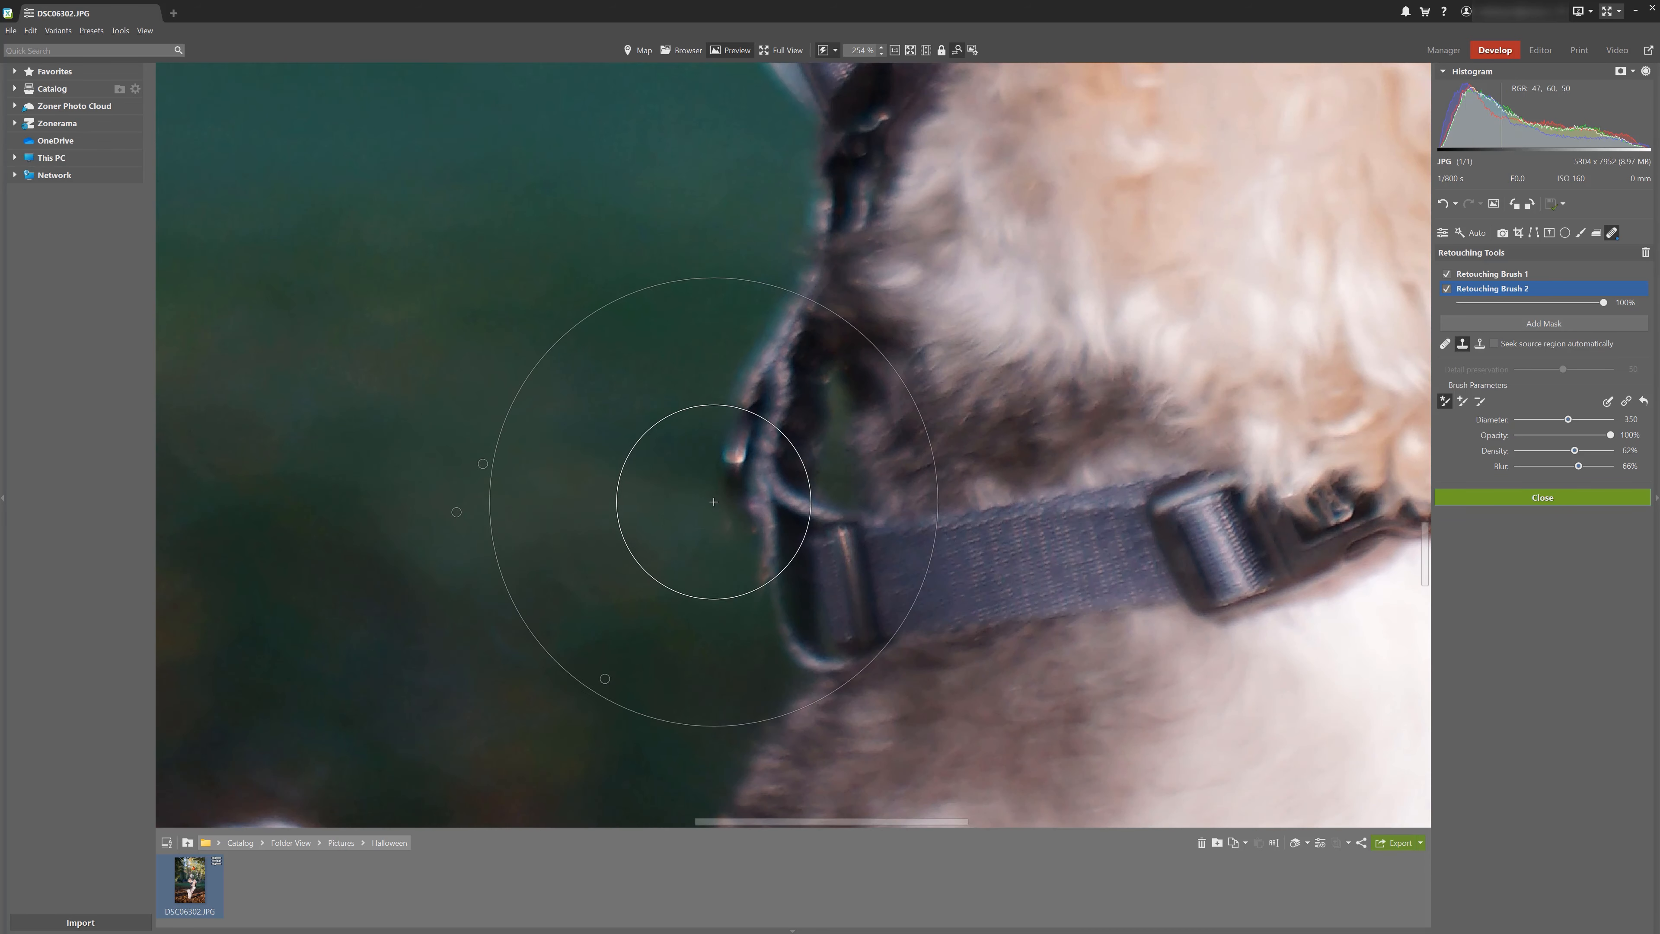
scroll(686, 490, "down", 7)
scroll(555, 456, "down", 2)
left_click(594, 470, "ctrl")
mouse_move(674, 466)
left_mouse_down()
mouse_move(701, 421)
mouse_move(728, 429)
mouse_move(698, 528)
mouse_move(717, 575)
mouse_move(737, 507)
mouse_move(741, 564)
left_mouse_up()
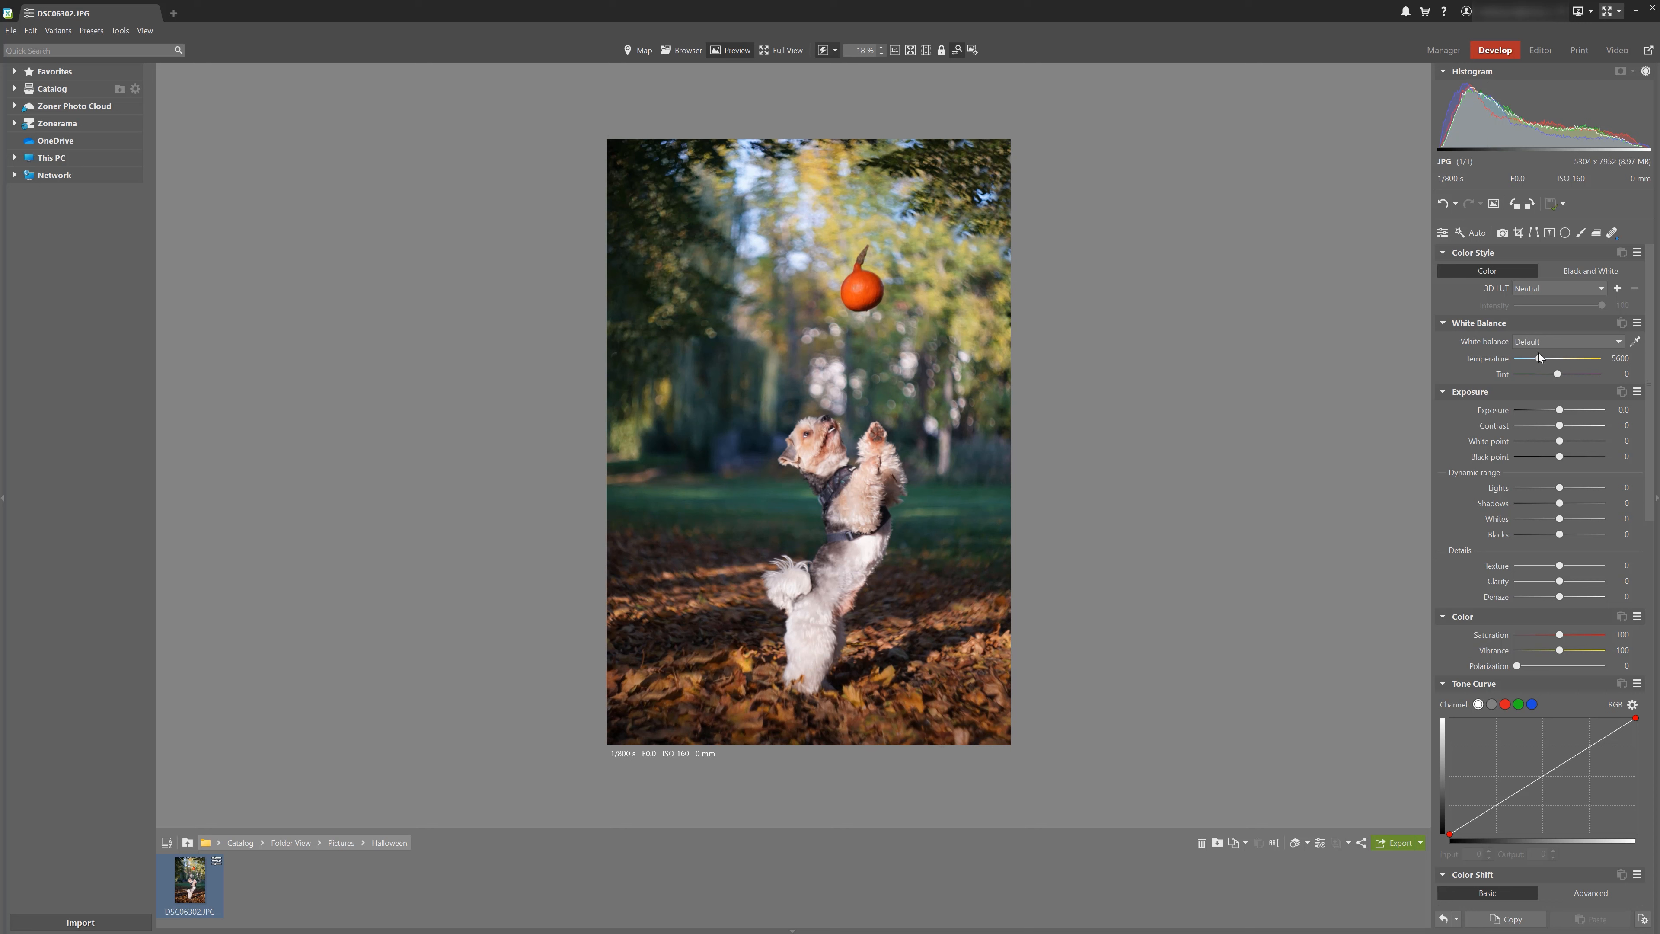
Warm the white balance temperature slightly and set the Color Shift hues to orange -9°, yellow -18° and green -30°
left_click_drag(1539, 358, 1545, 359)
scroll(1458, 612, "down", 10)
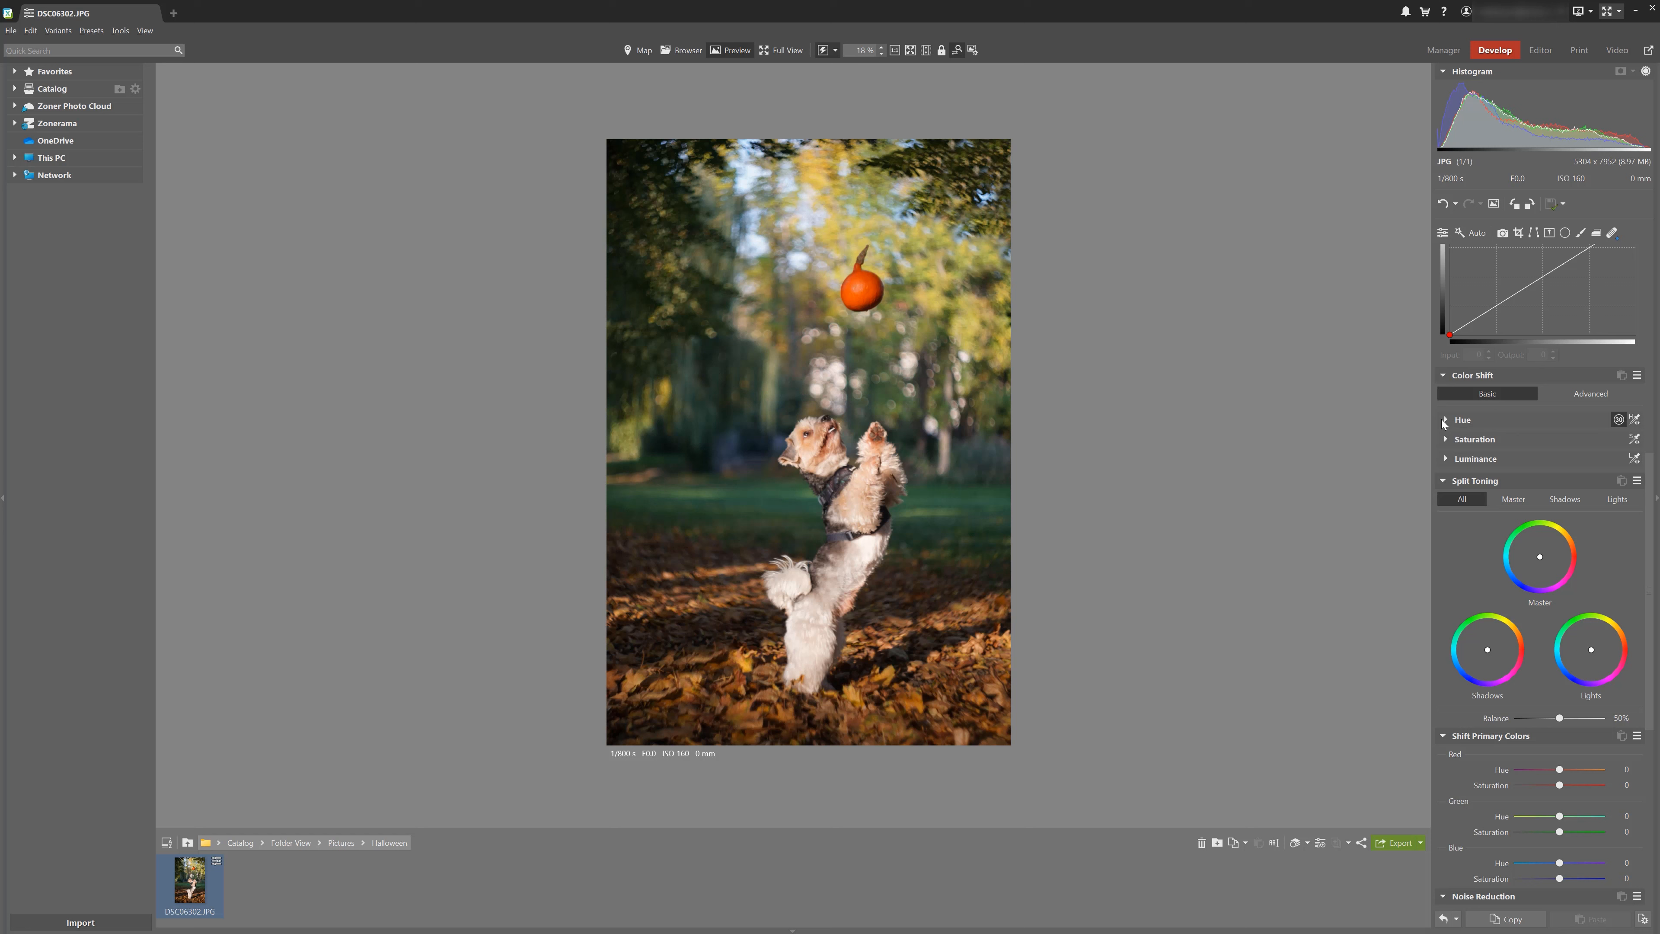
left_click(1445, 421)
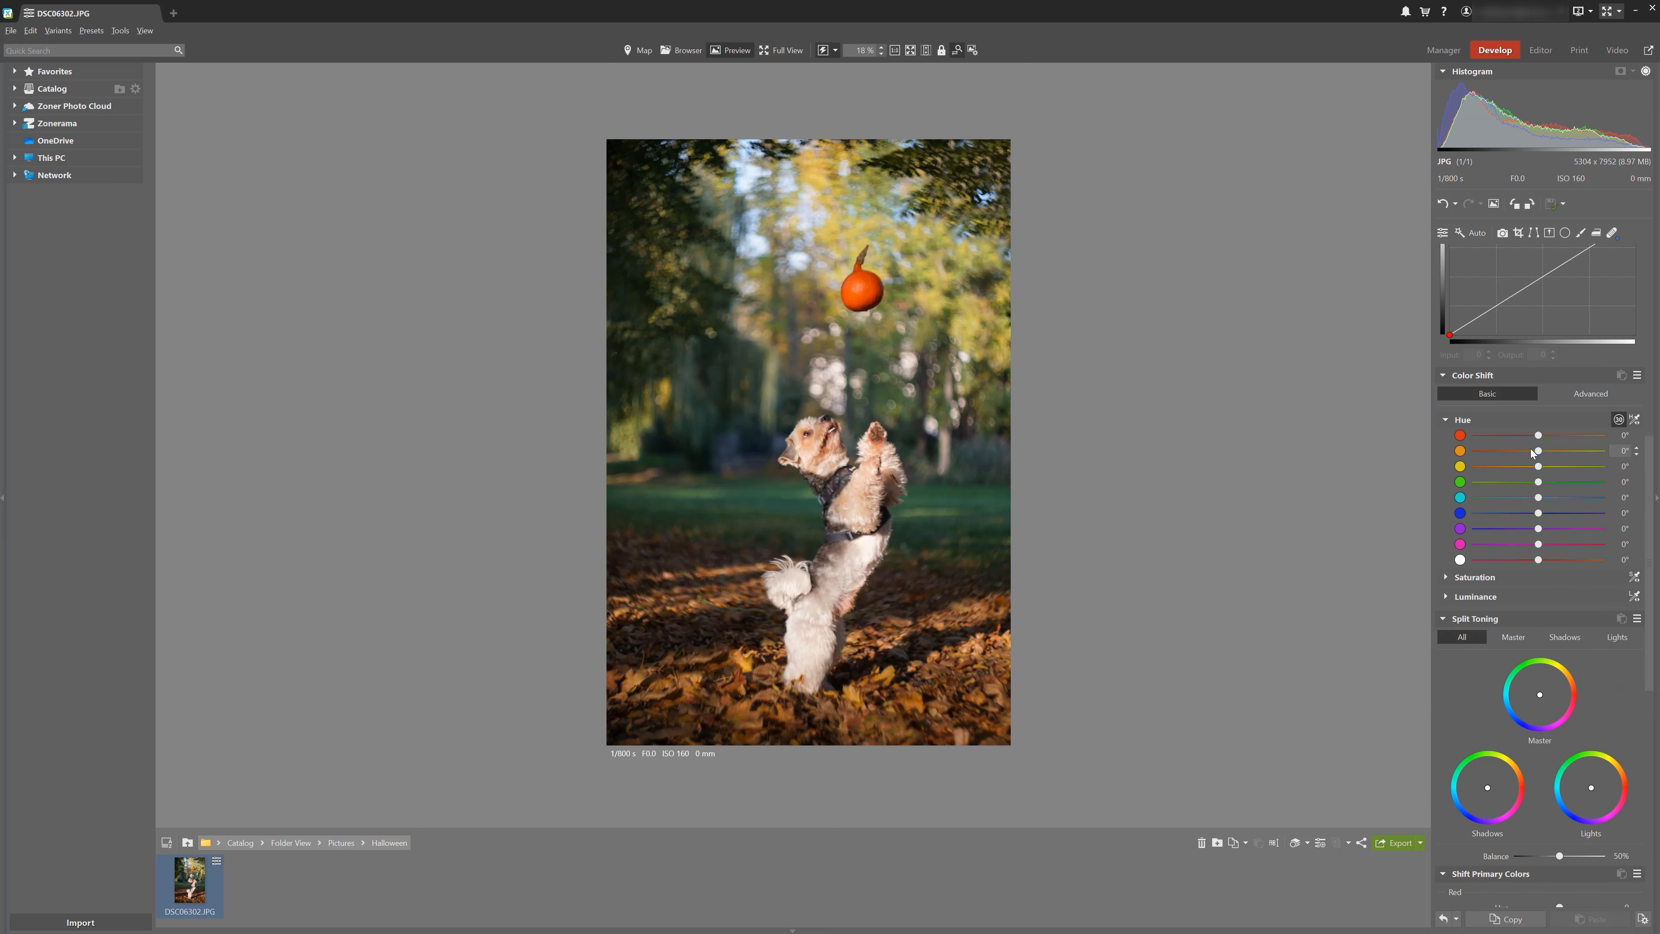
left_click_drag(1529, 451, 1505, 470)
left_click_drag(1521, 452, 1518, 452)
Set the Color Shift saturation to red 18, orange 21, yellow 32, green -27 and cyan -28
left_click(1446, 580)
left_click_drag(1537, 592, 1522, 638)
Apply split toning by shifting the Master and Shadows color wheels toward warm orange-yellow
scroll(1543, 639, "down", 3)
left_click_drag(1540, 636, 1551, 629)
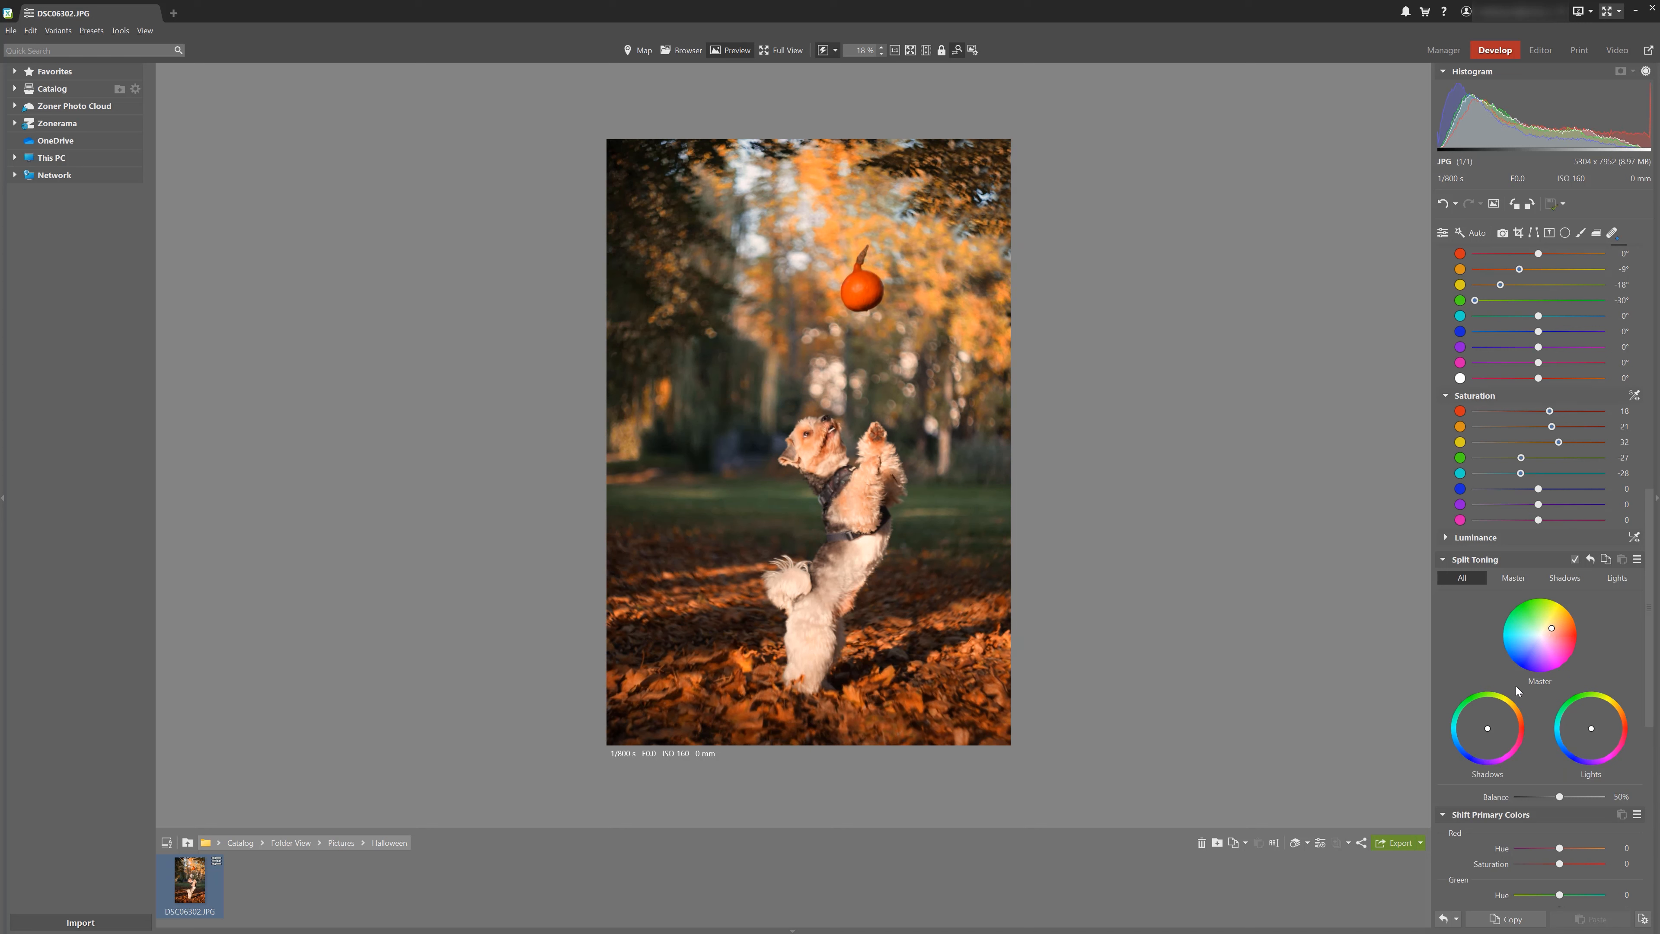
left_click_drag(1488, 730, 1498, 720)
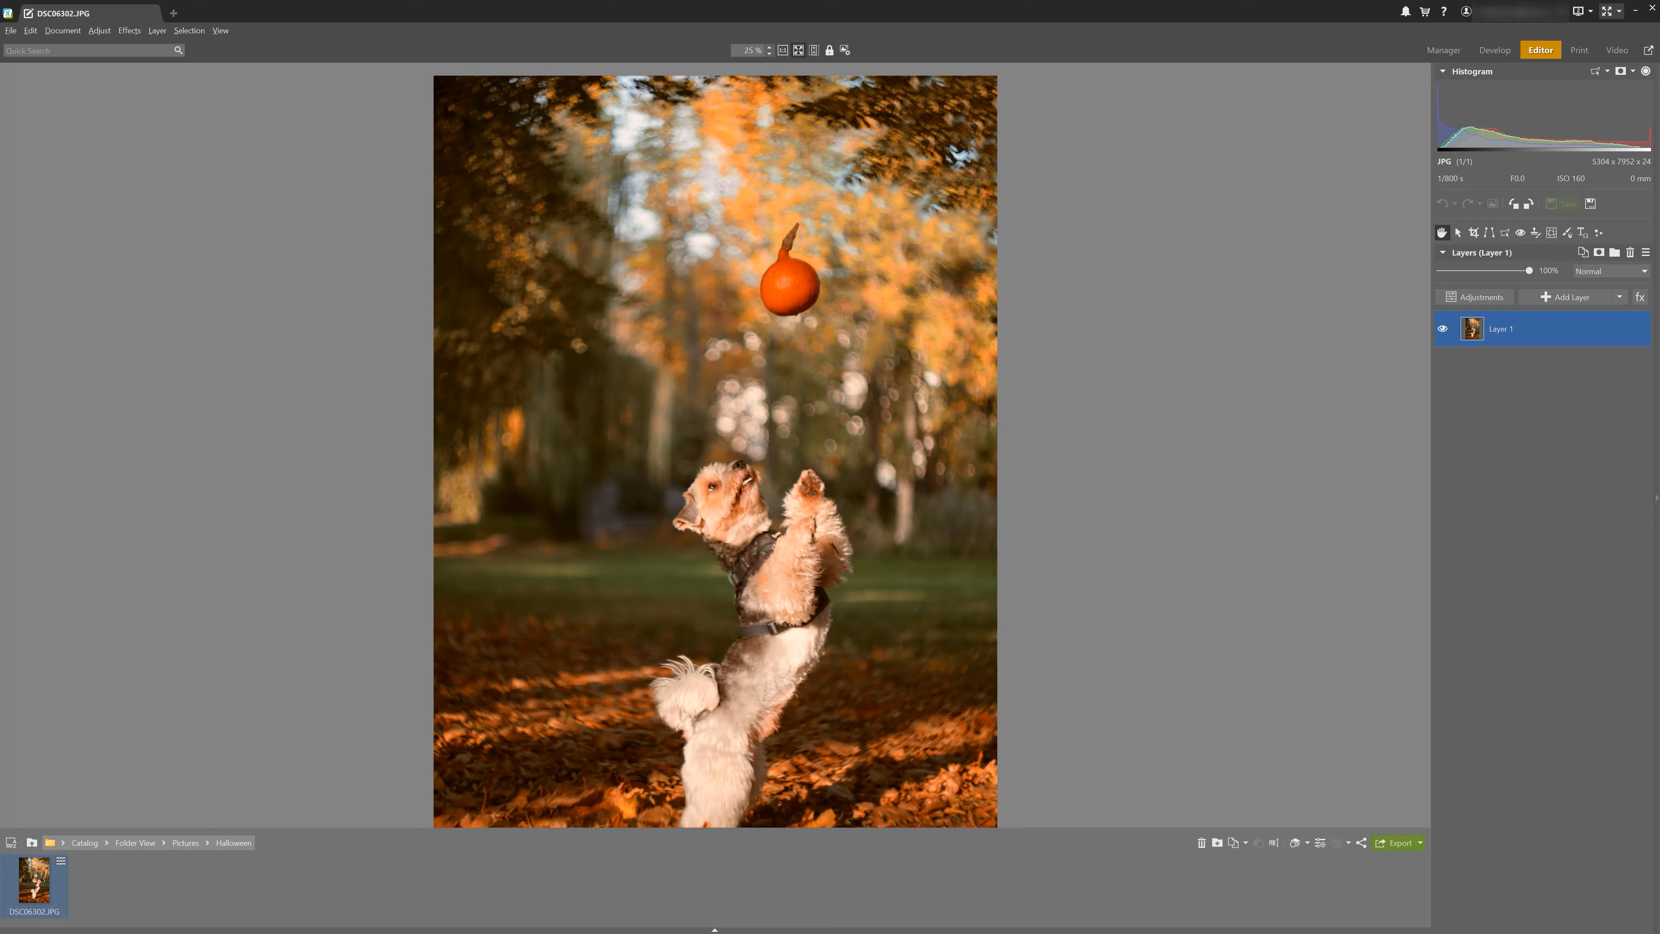
Select the pumpkin with its stem by tracing its full outline with the Magnetic Lasso in the Editor
left_click(997, 929)
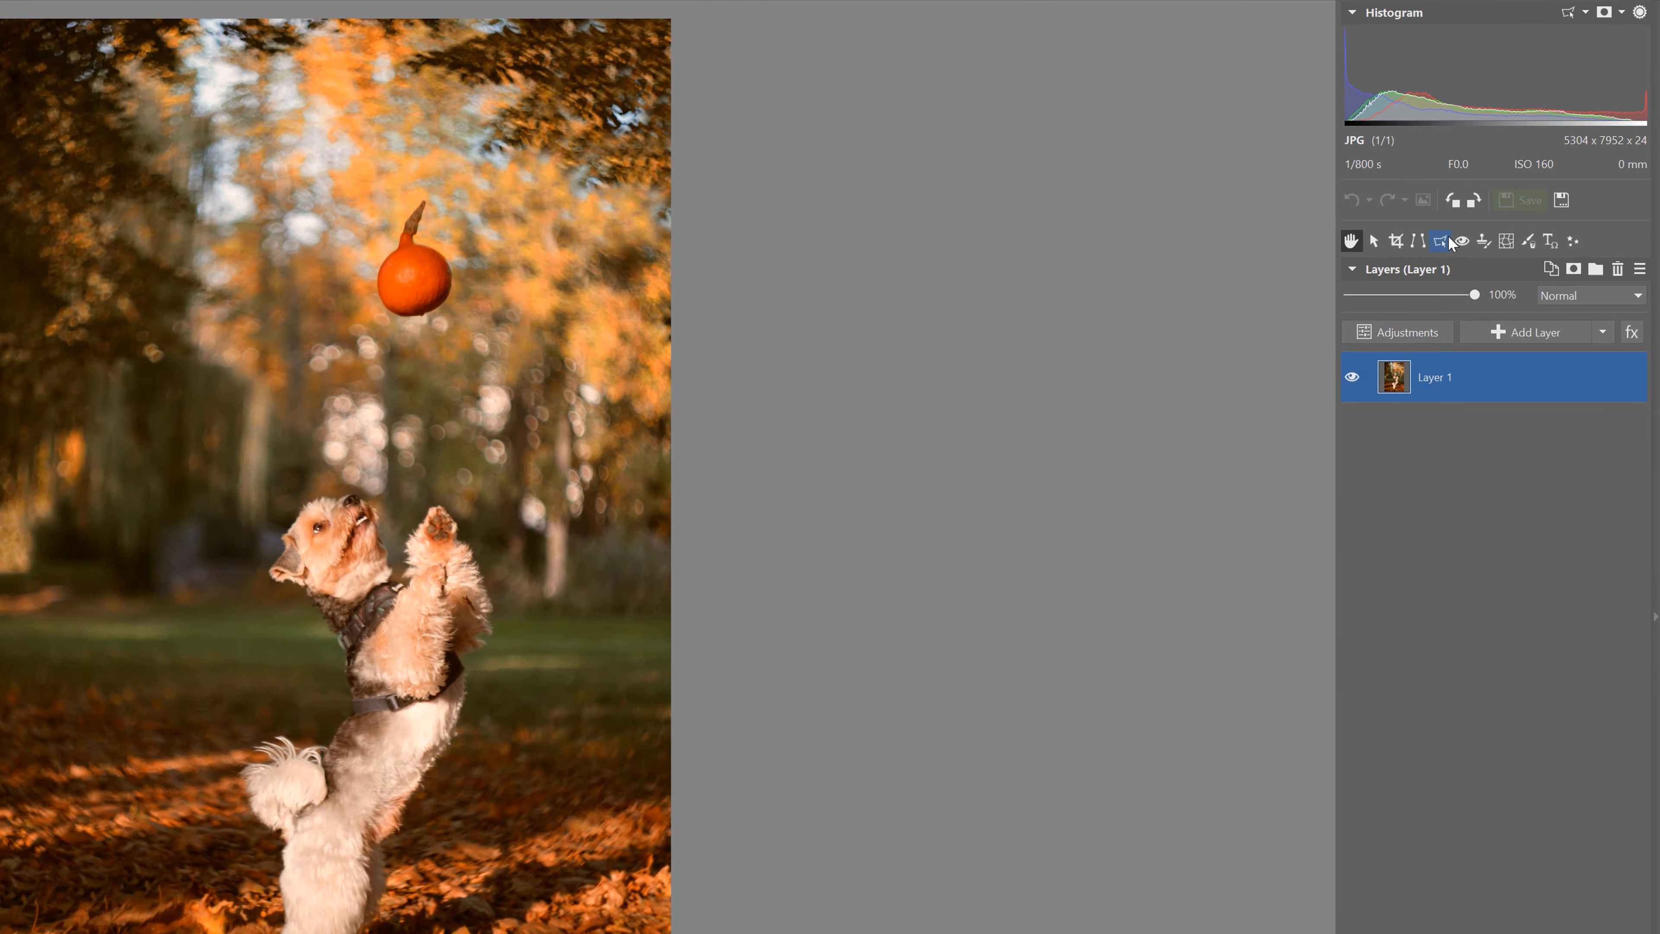
left_click(1505, 232)
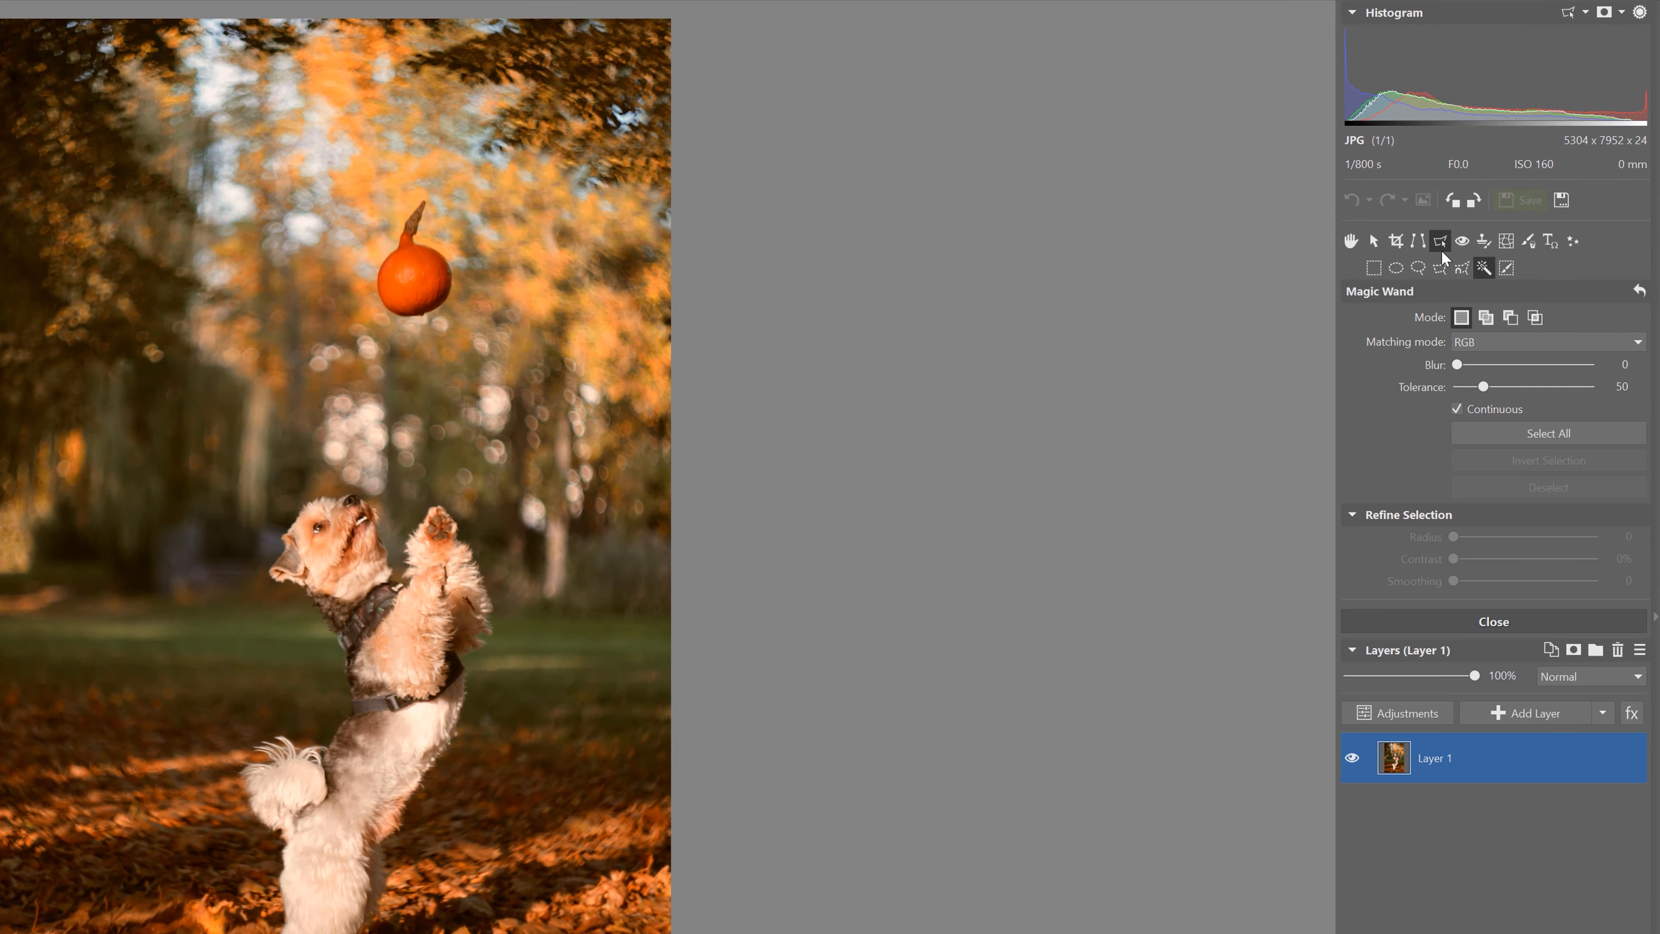
left_click(1457, 267)
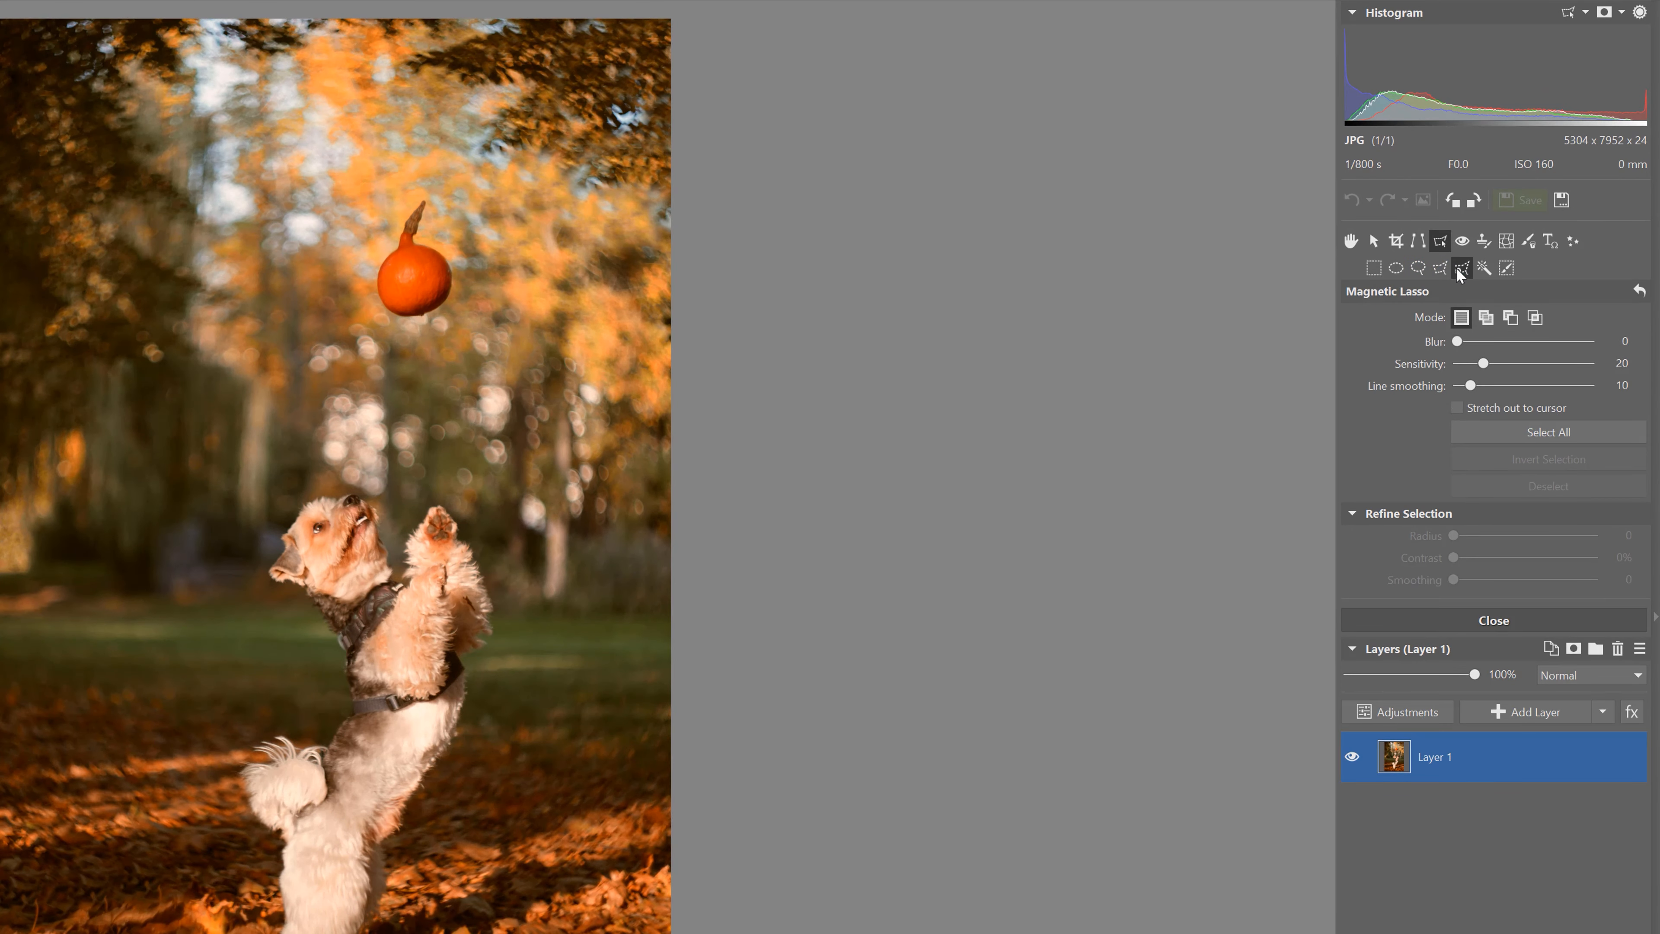
scroll(414, 280, "up", 9)
left_click(764, 498)
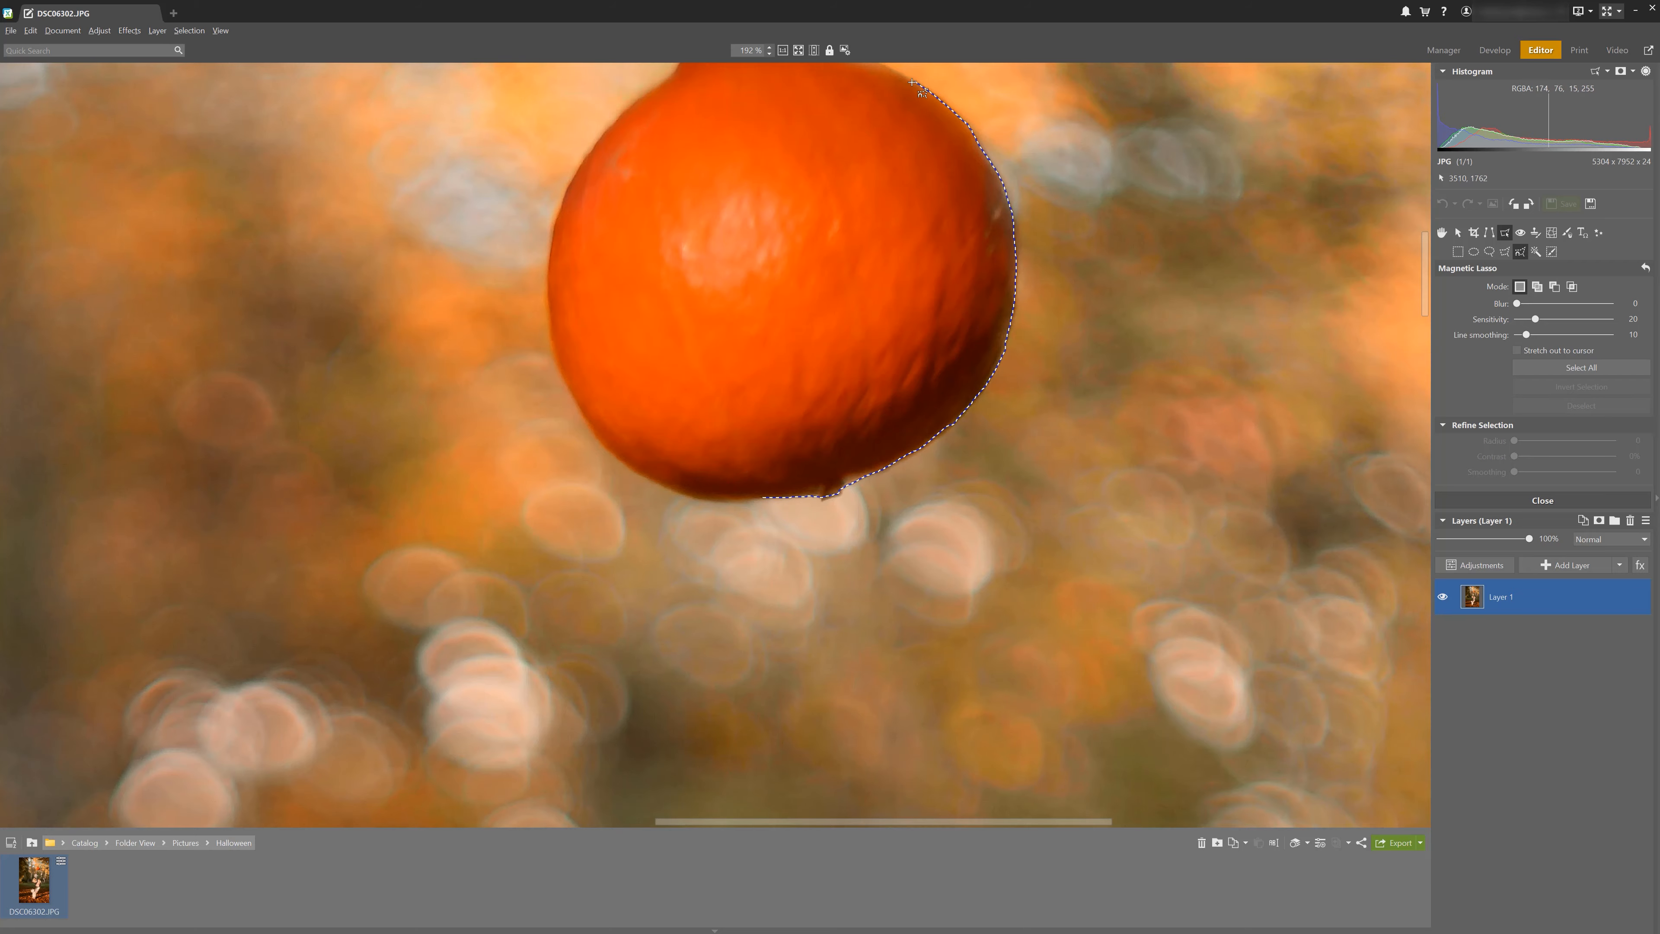
left_click_drag(908, 80, 1085, 342)
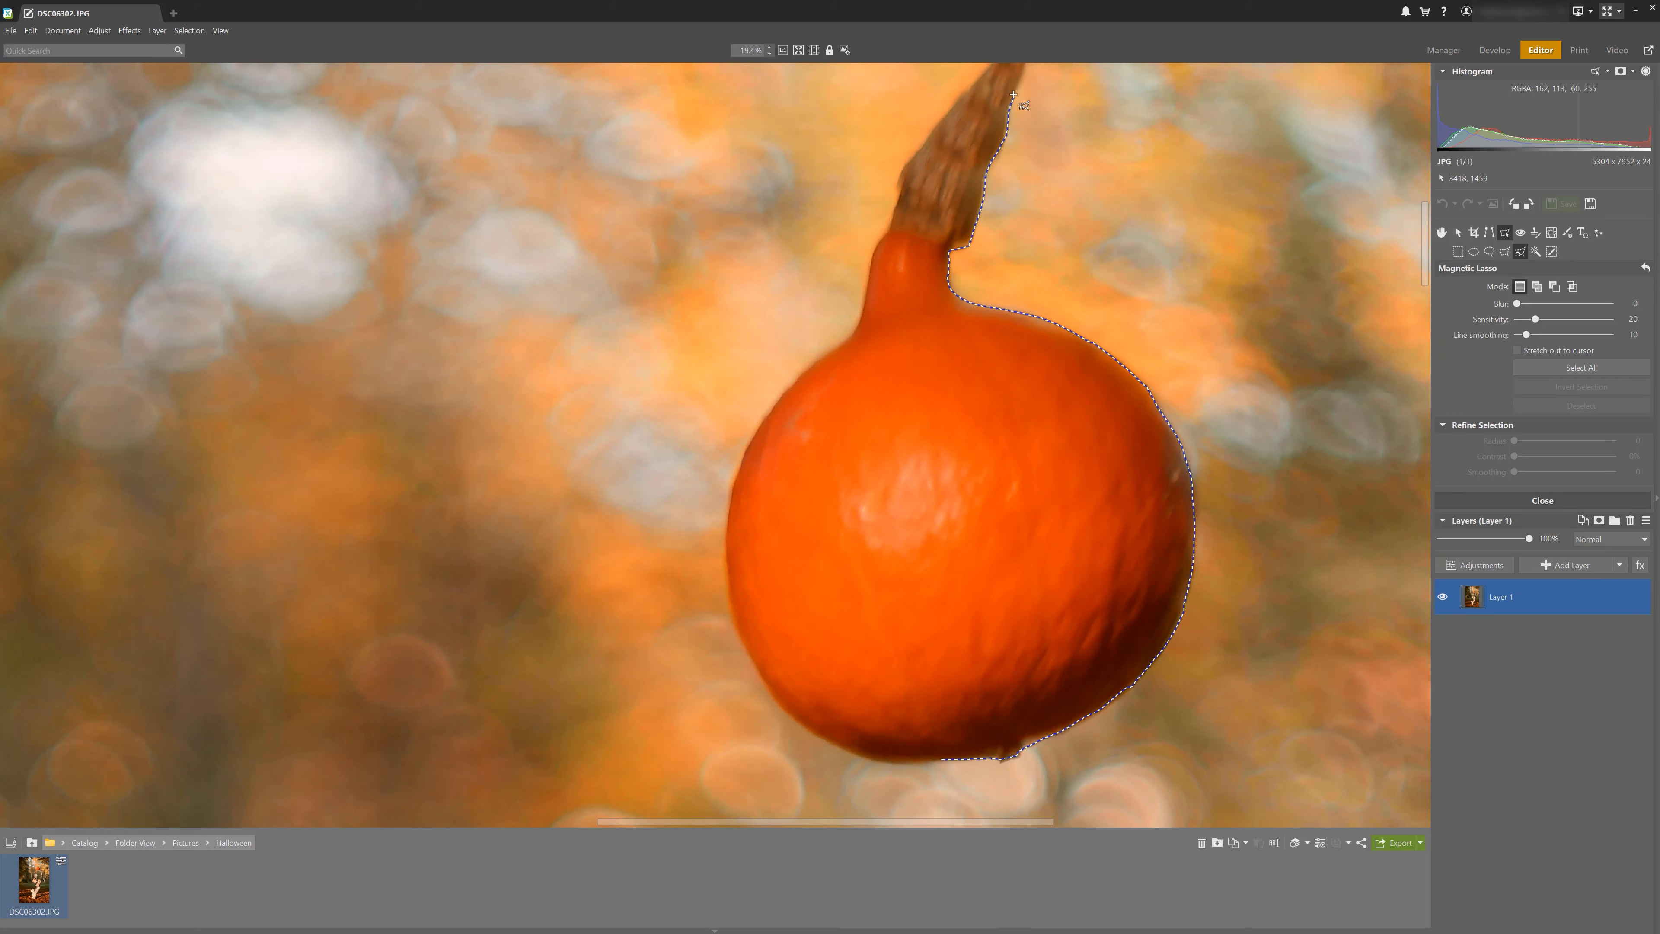
left_click_drag(1018, 92, 1008, 277)
mouse_move(1017, 219)
left_mouse_down()
mouse_move(897, 356)
mouse_move(835, 532)
mouse_move(765, 598)
mouse_move(718, 694)
mouse_move(738, 273)
left_mouse_up()
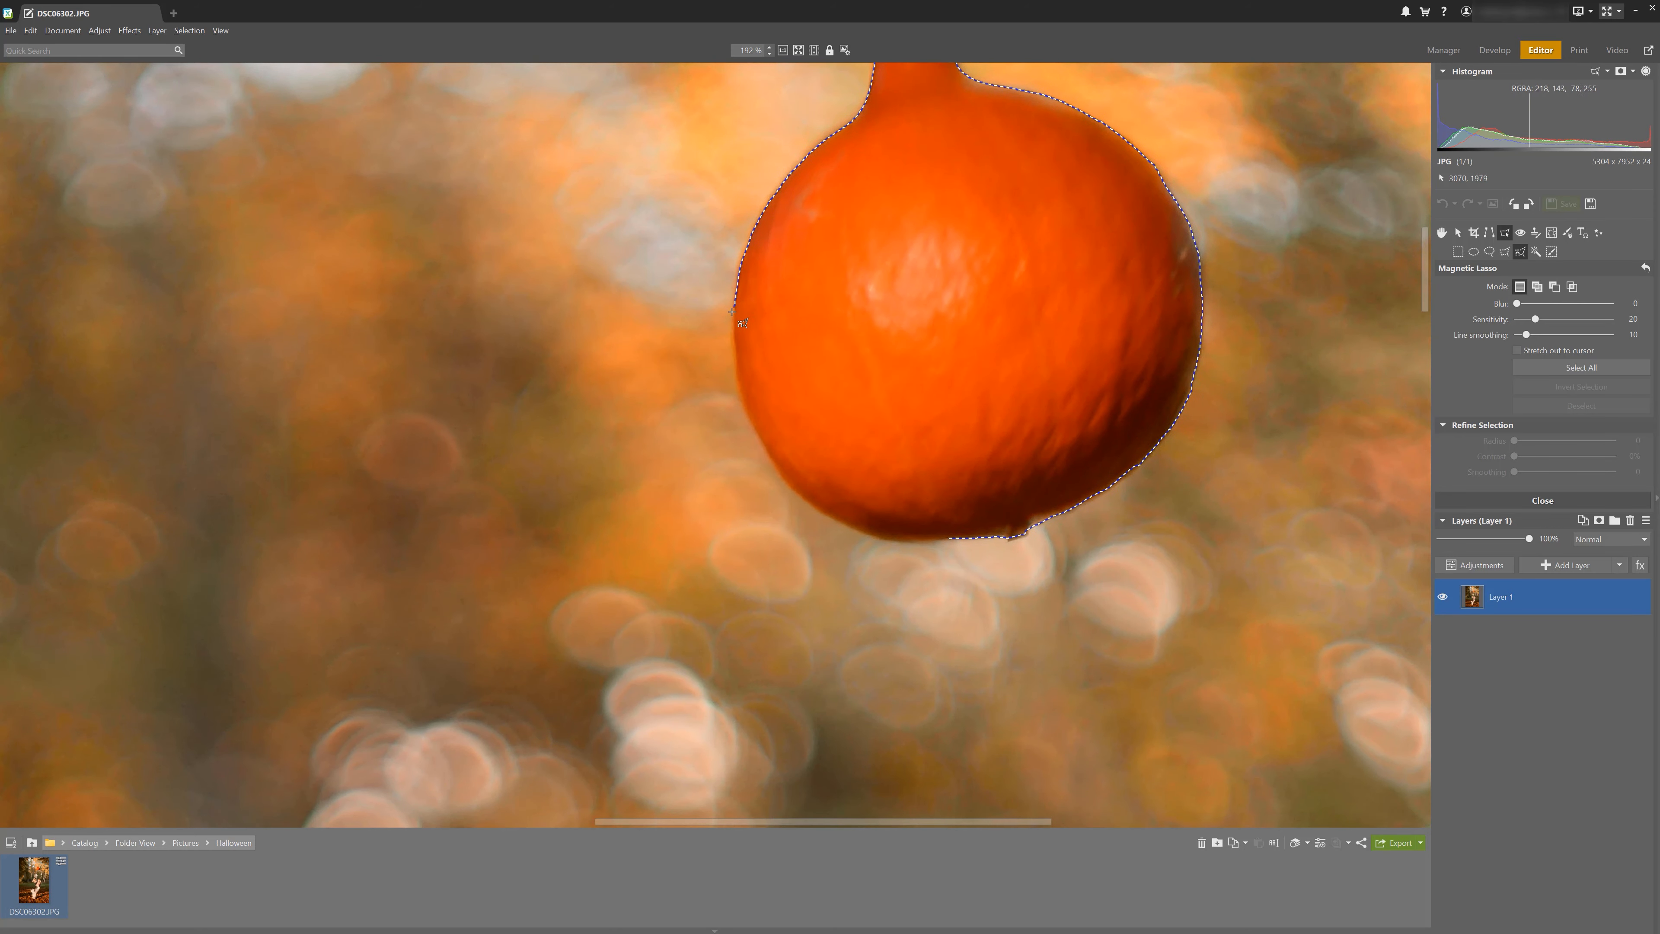
left_click(954, 540)
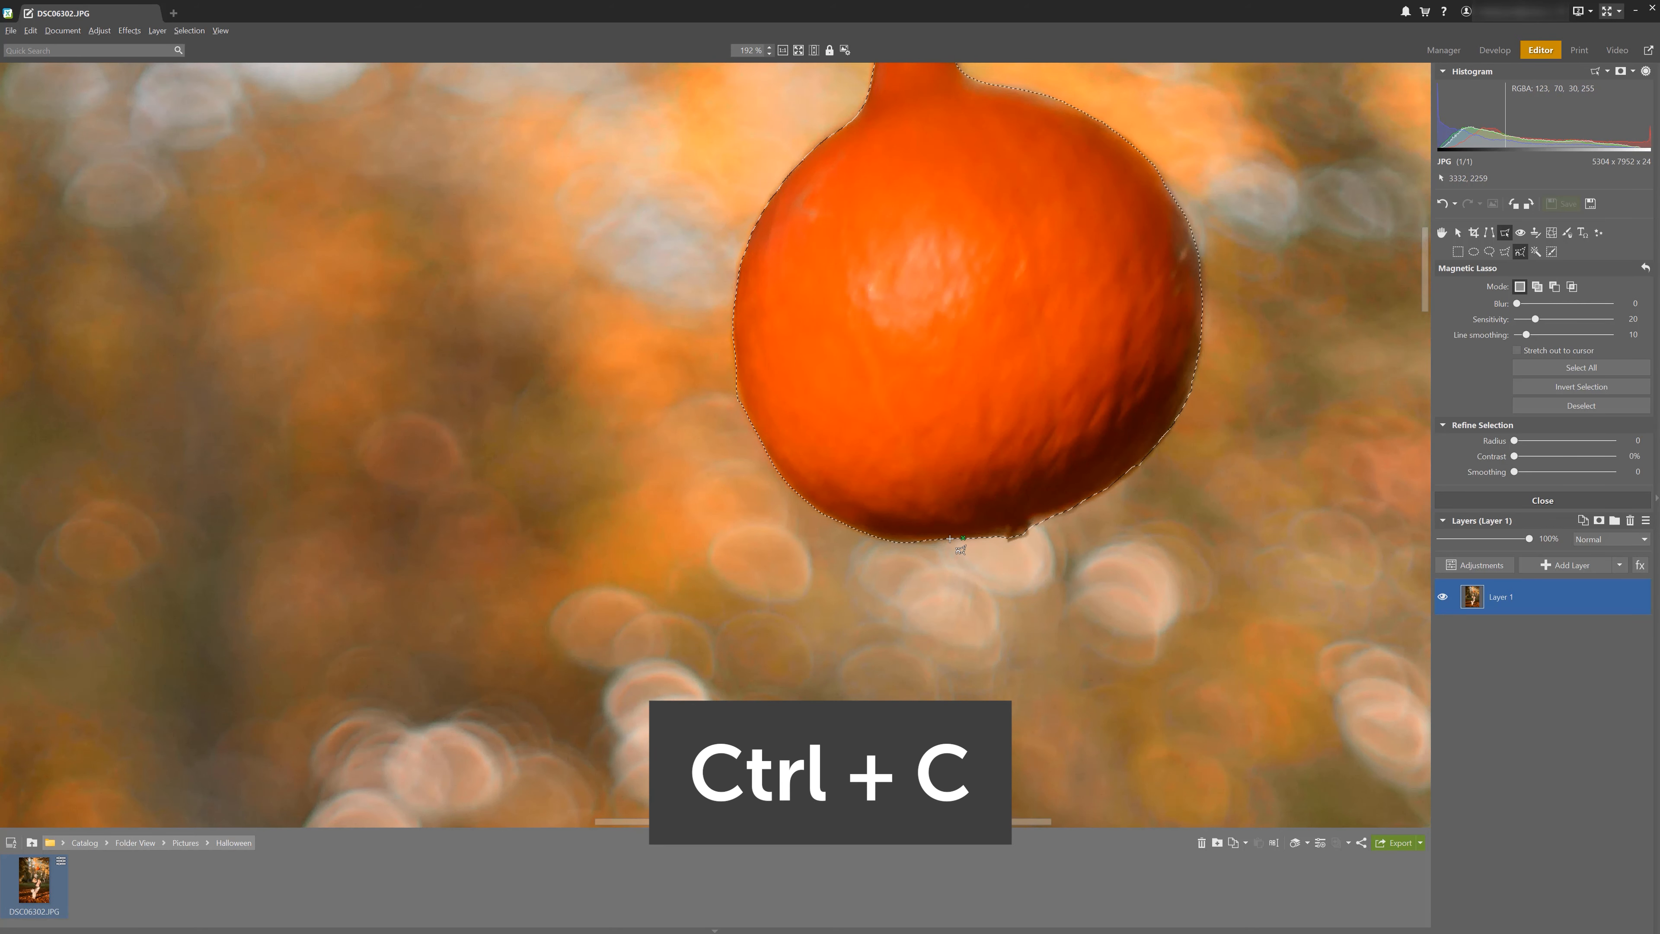
Copy the selected pumpkin and paste it as a new layer
scroll(954, 540, "down", 5)
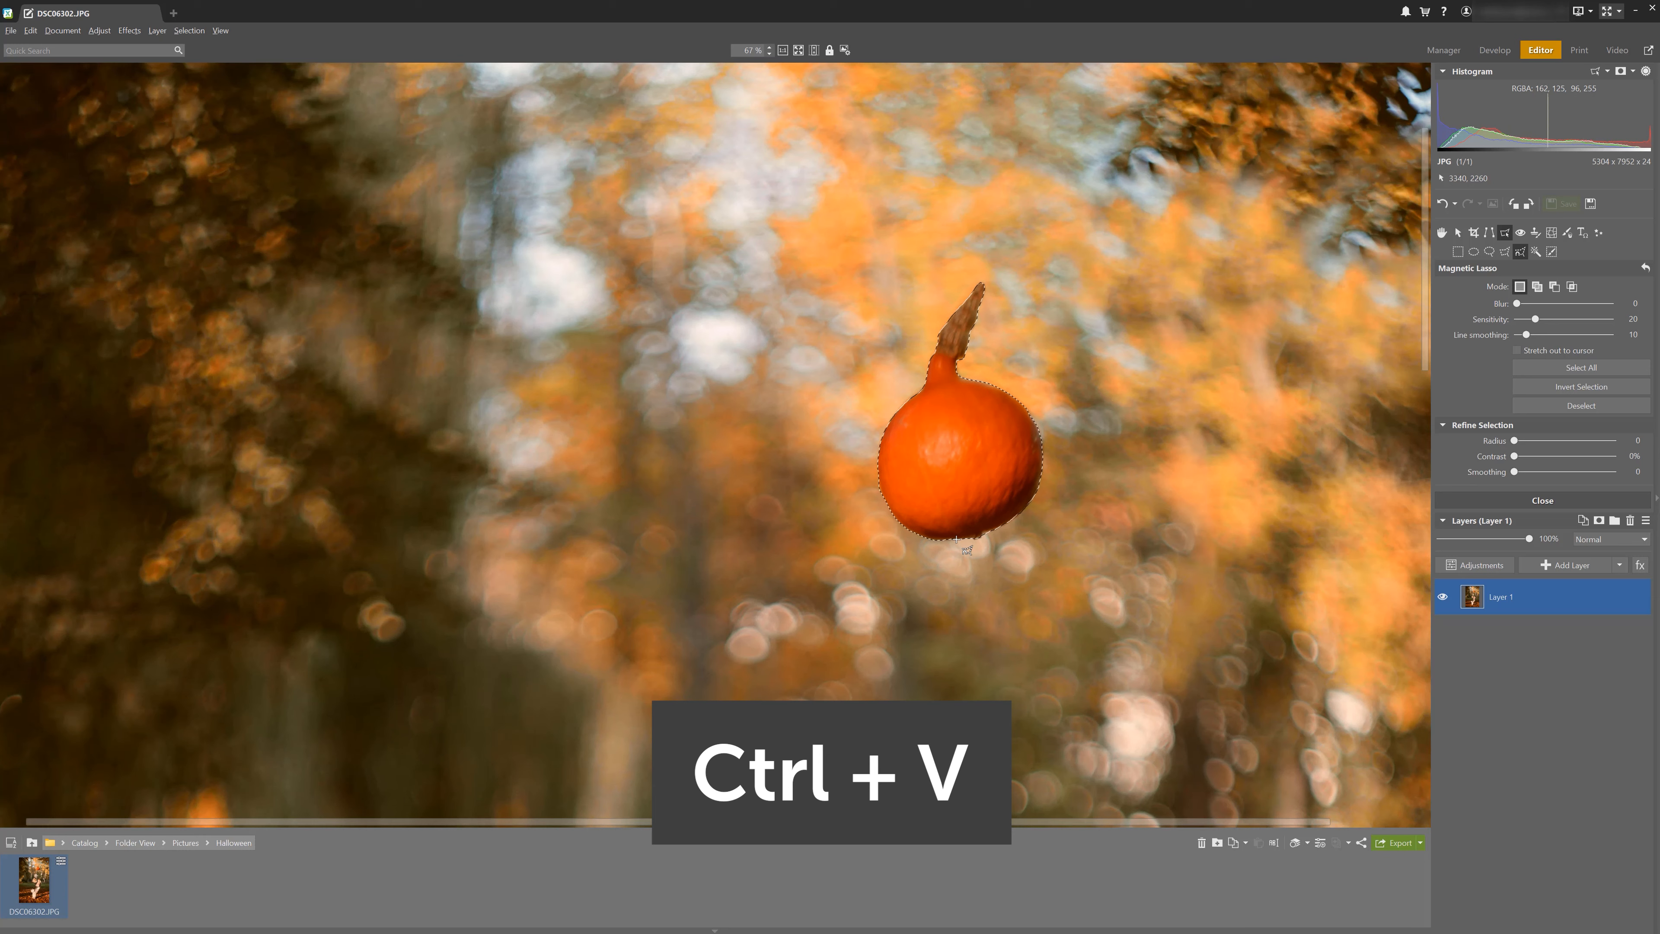
key("ctrl+v")
scroll(955, 539, "down", 5)
Move the pasted pumpkin down over the dog's head and back up into alignment with the original pumpkin
left_click_drag(955, 514, 876, 756)
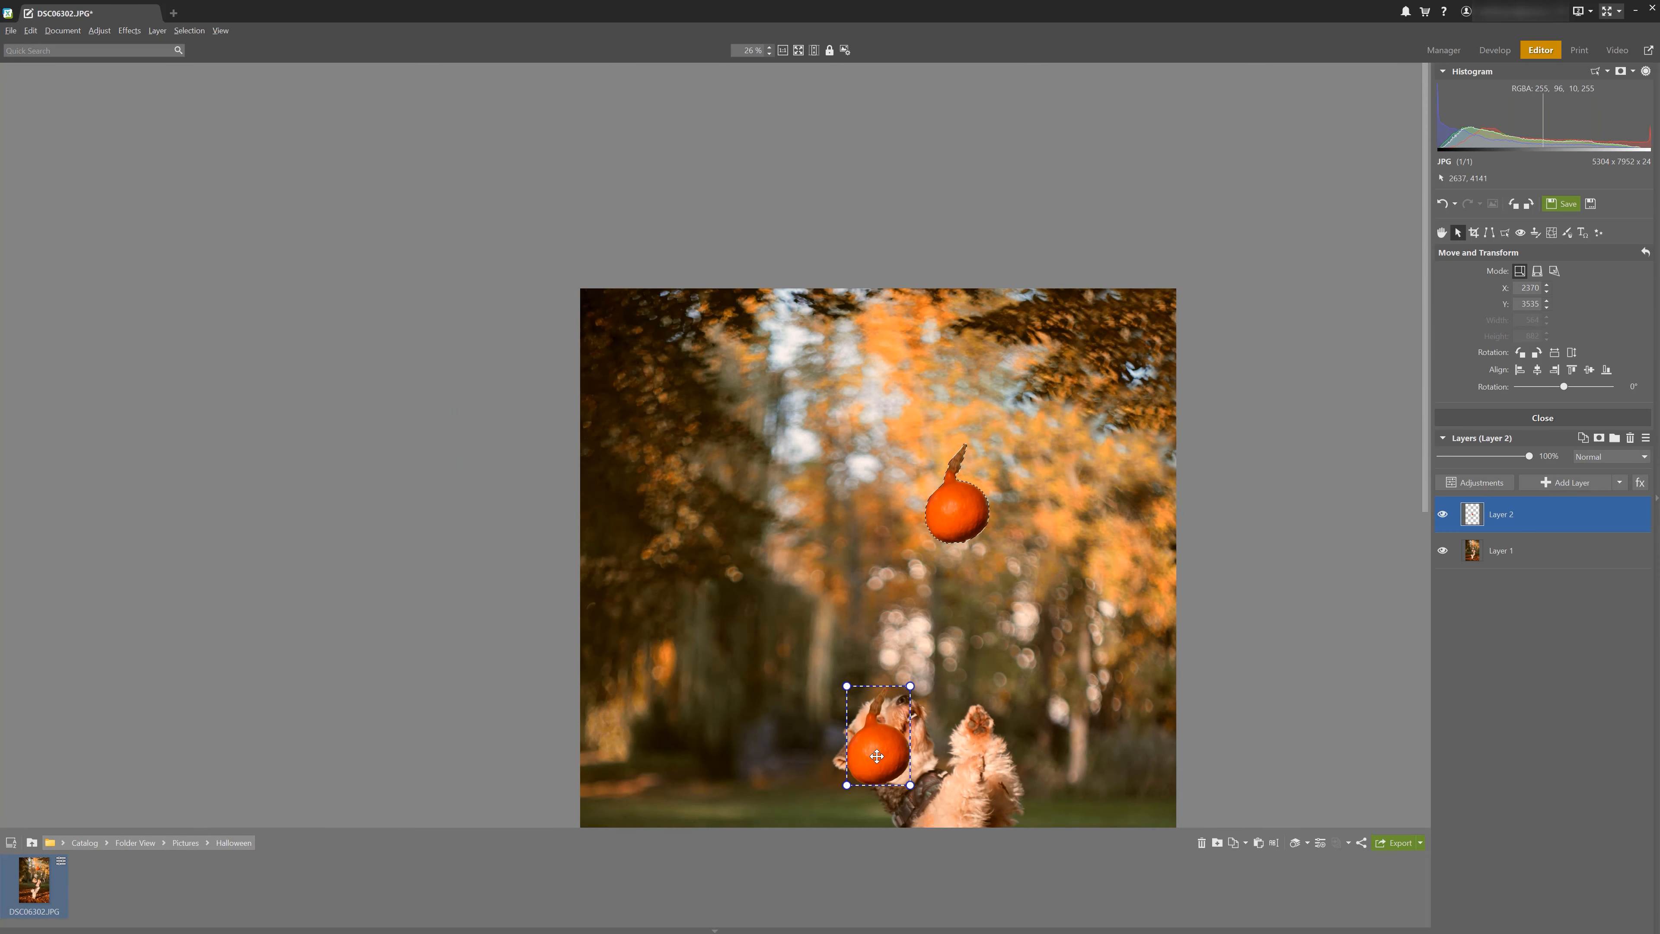
left_click_drag(876, 756, 955, 514)
scroll(955, 514, "up", 10)
left_click_drag(892, 270, 892, 278)
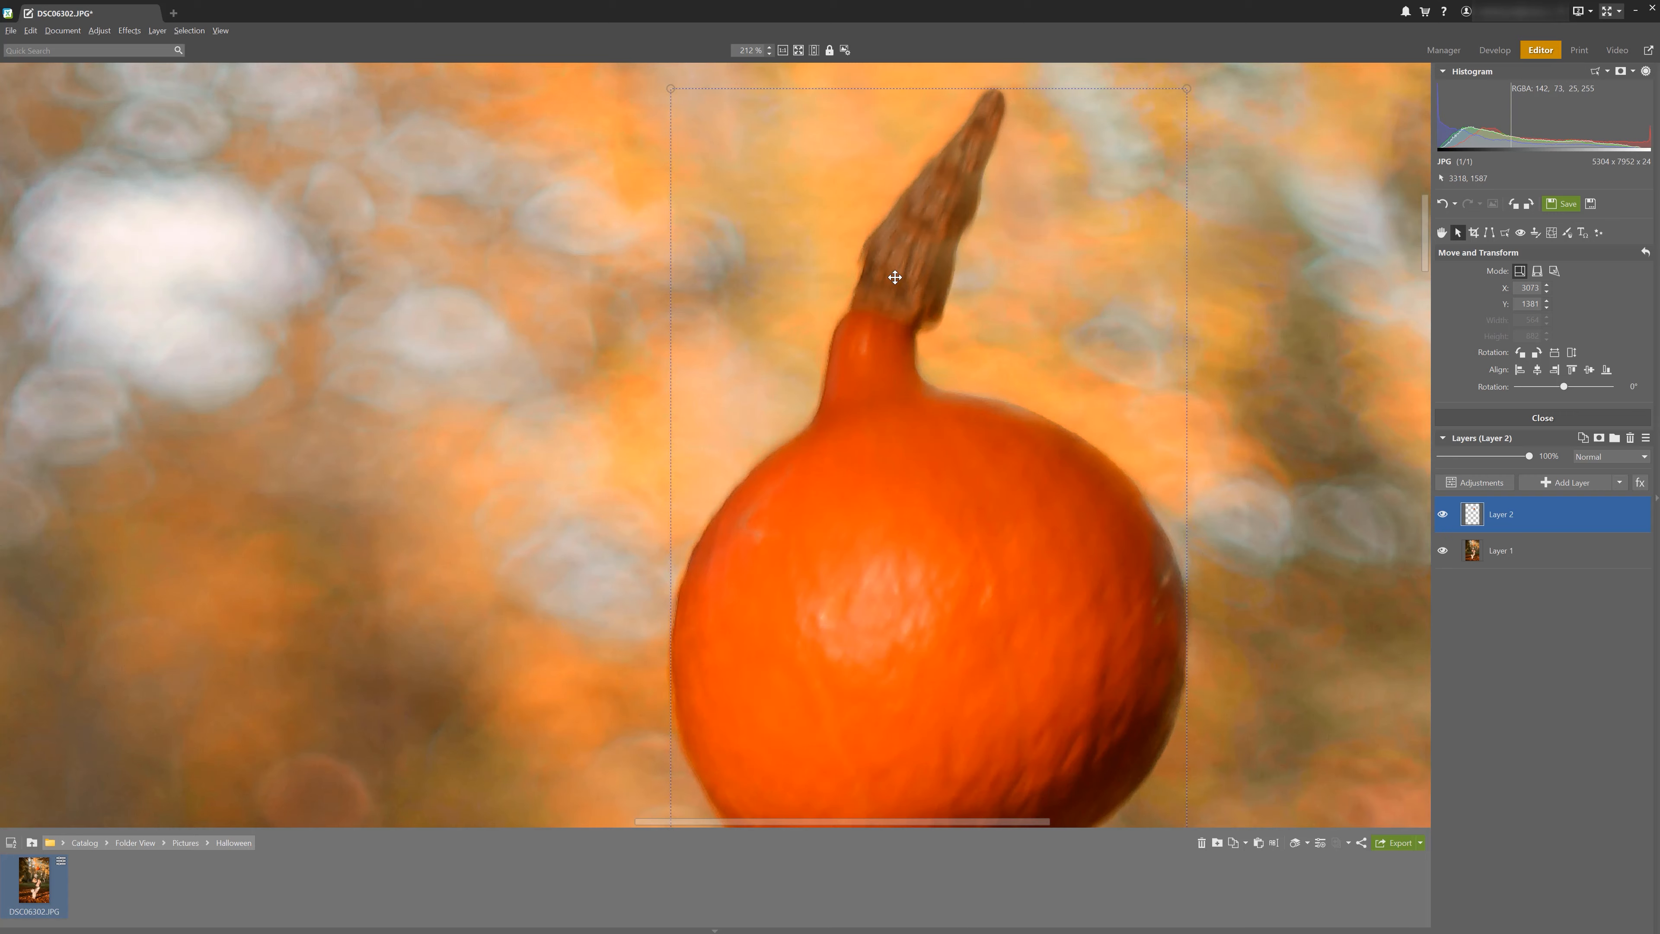
scroll(927, 521, "down", 5)
scroll(927, 522, "down", 3)
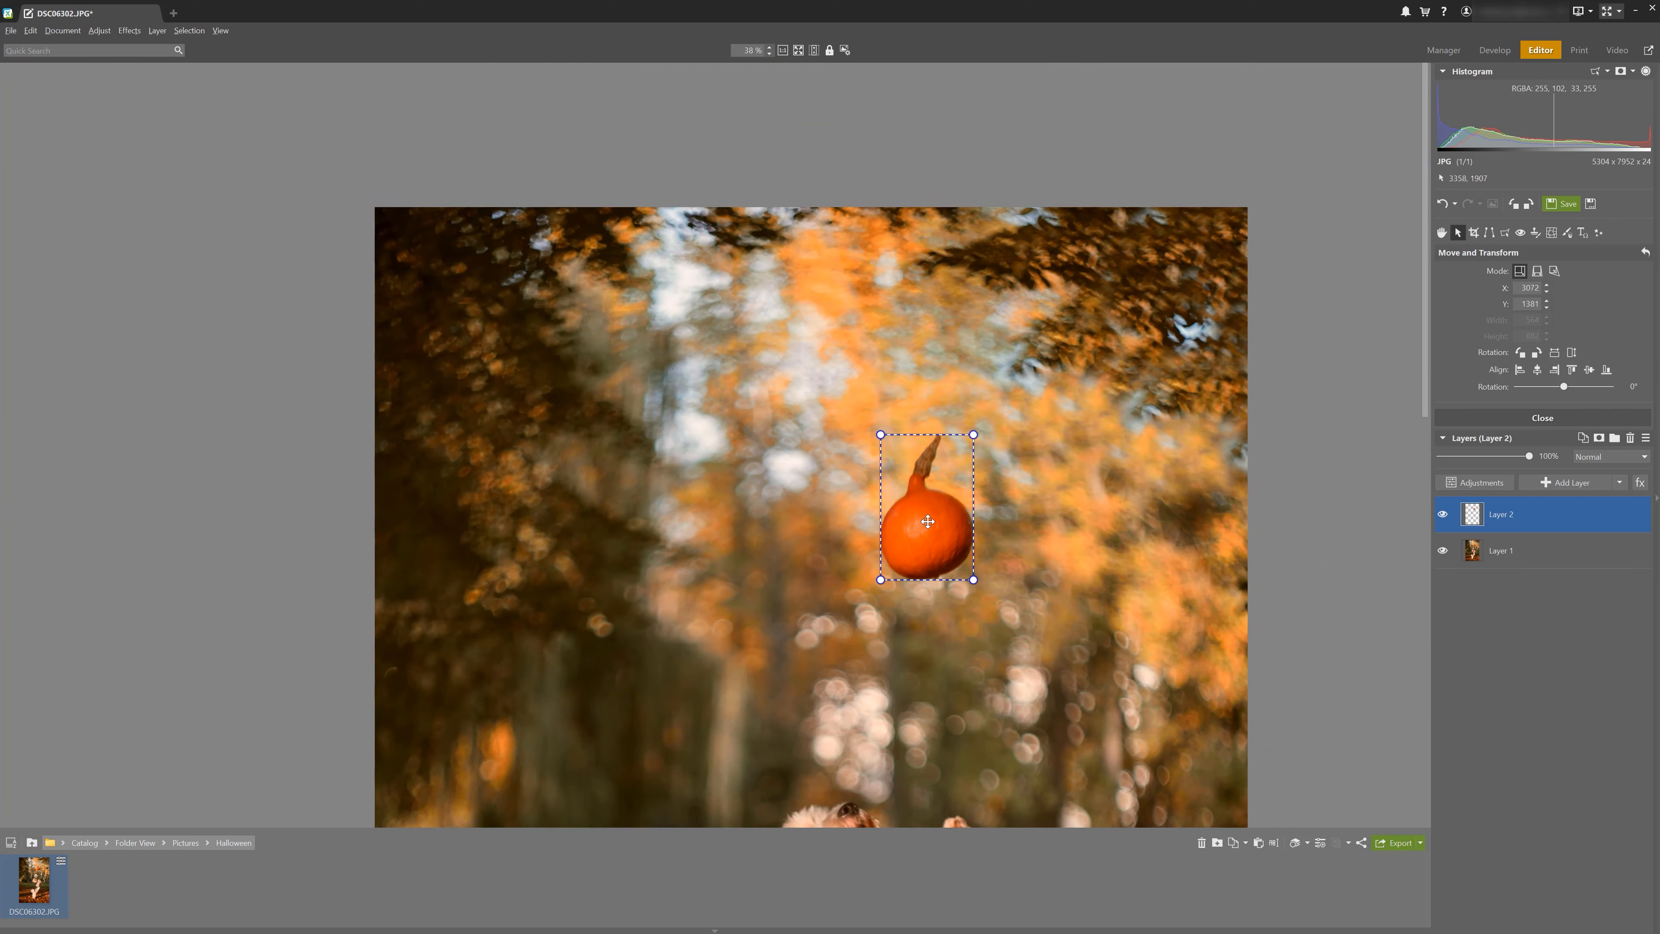
Add a new empty layer and place it between the pumpkin layer and the photo layer
left_click_drag(927, 522, 979, 354)
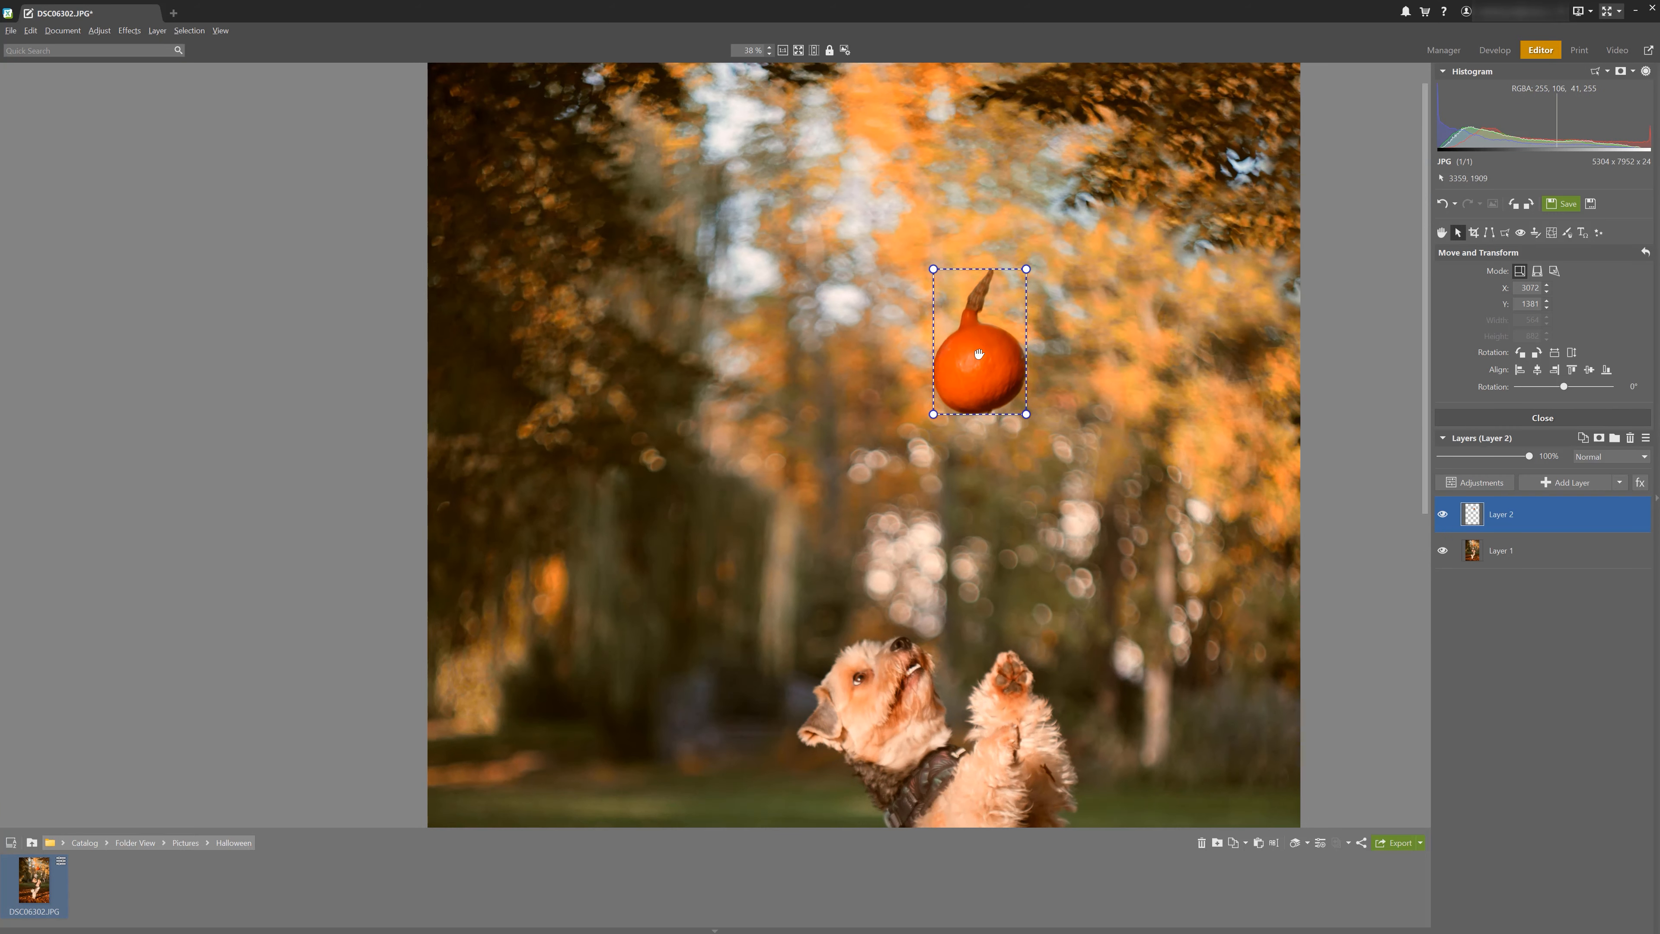
left_click(1591, 481)
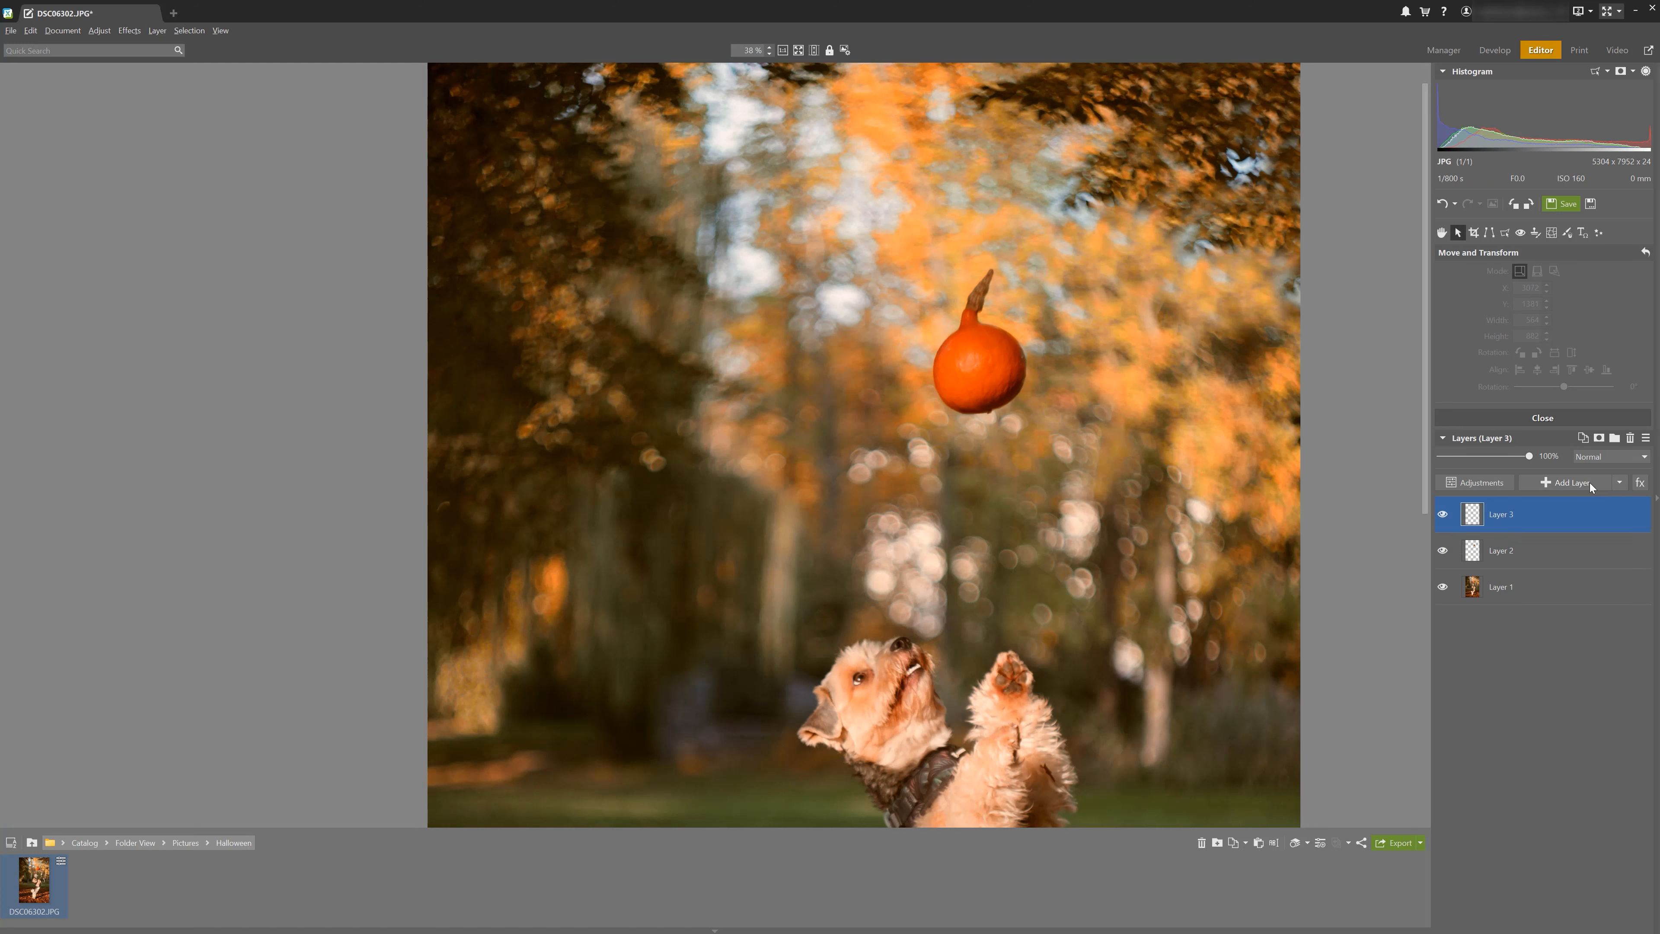
left_click_drag(1503, 514, 1515, 567)
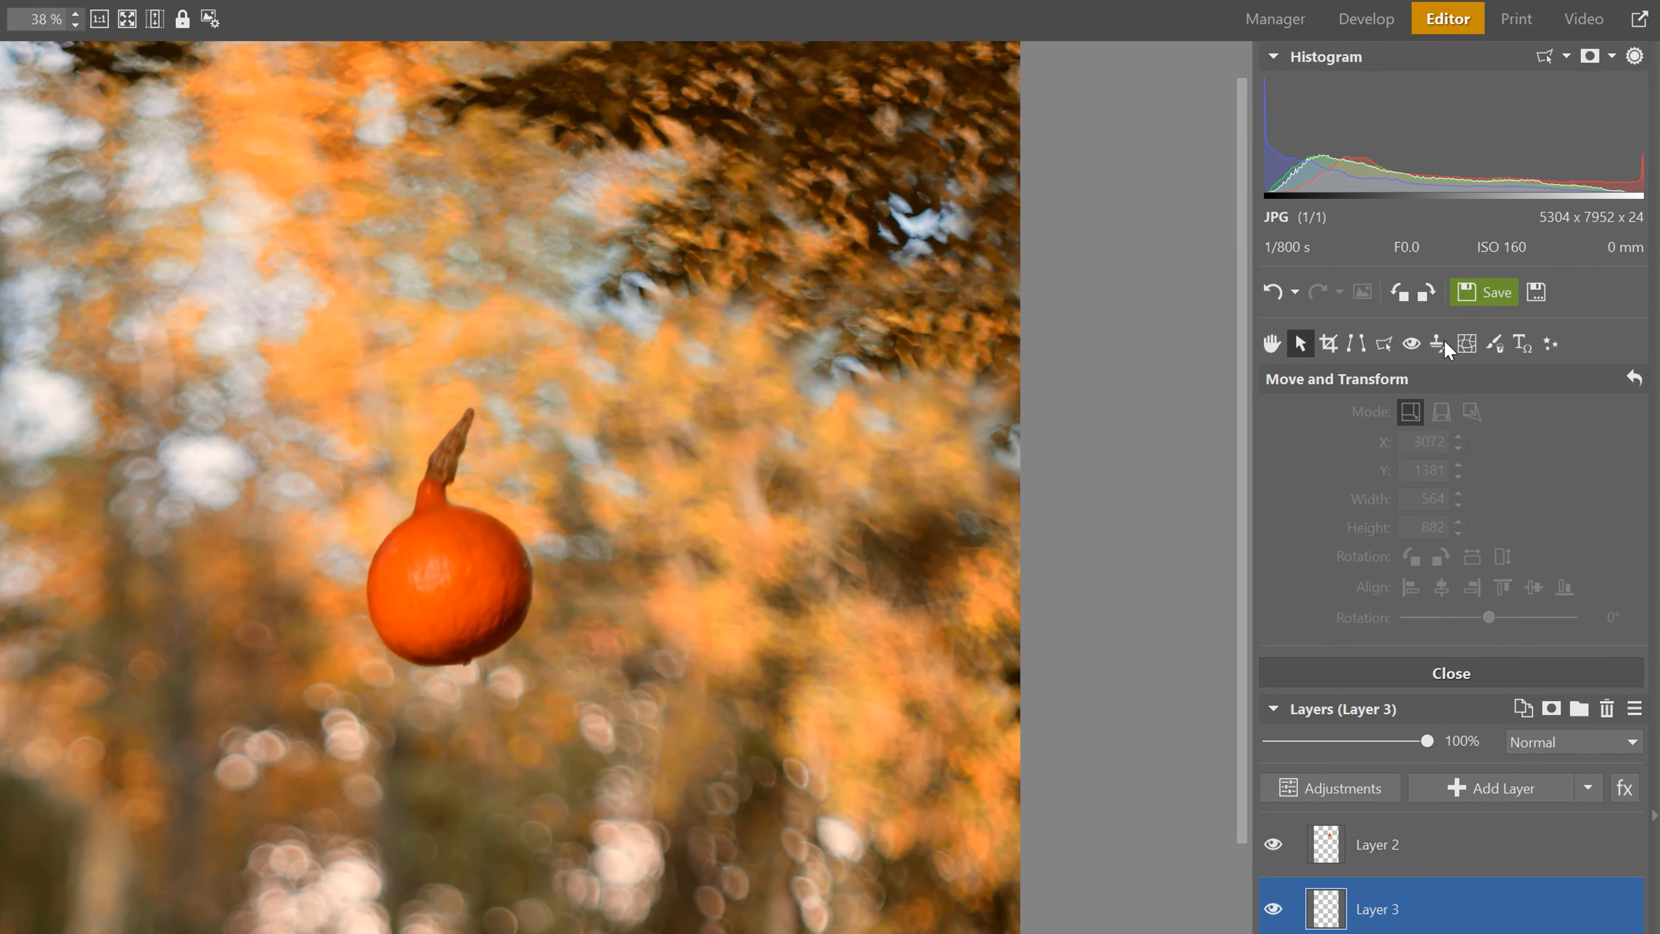
Set up the Paintbrush with 50% blur and an orange color from the palette
left_click(1493, 344)
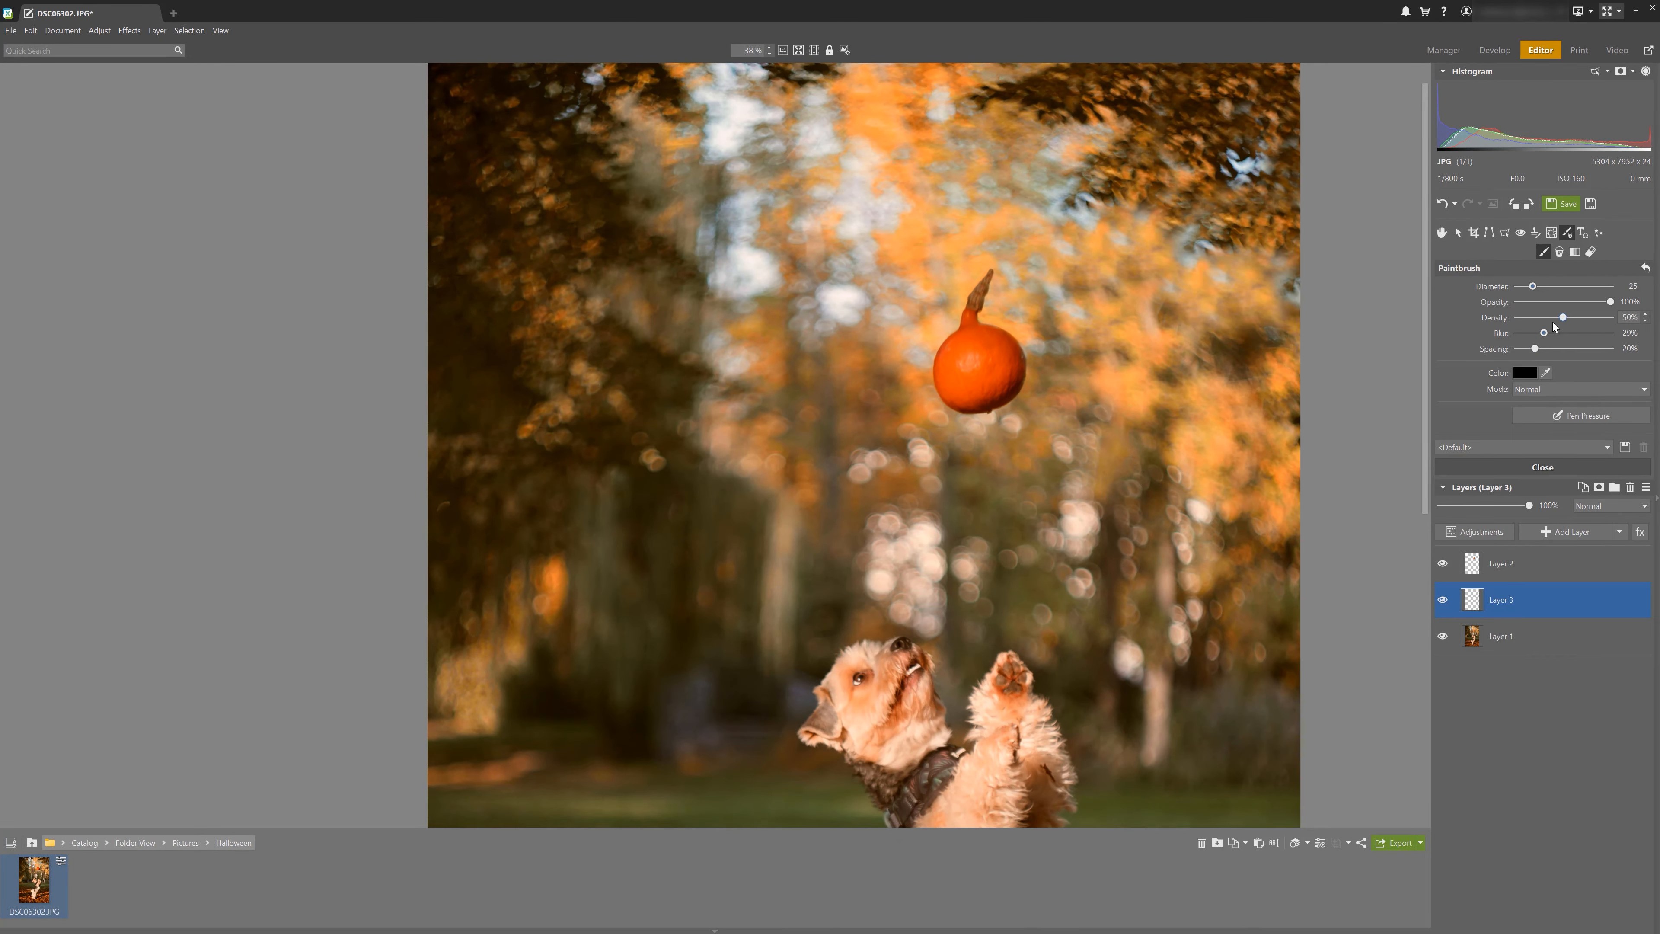
left_click_drag(1544, 332, 1565, 335)
left_click(1526, 373)
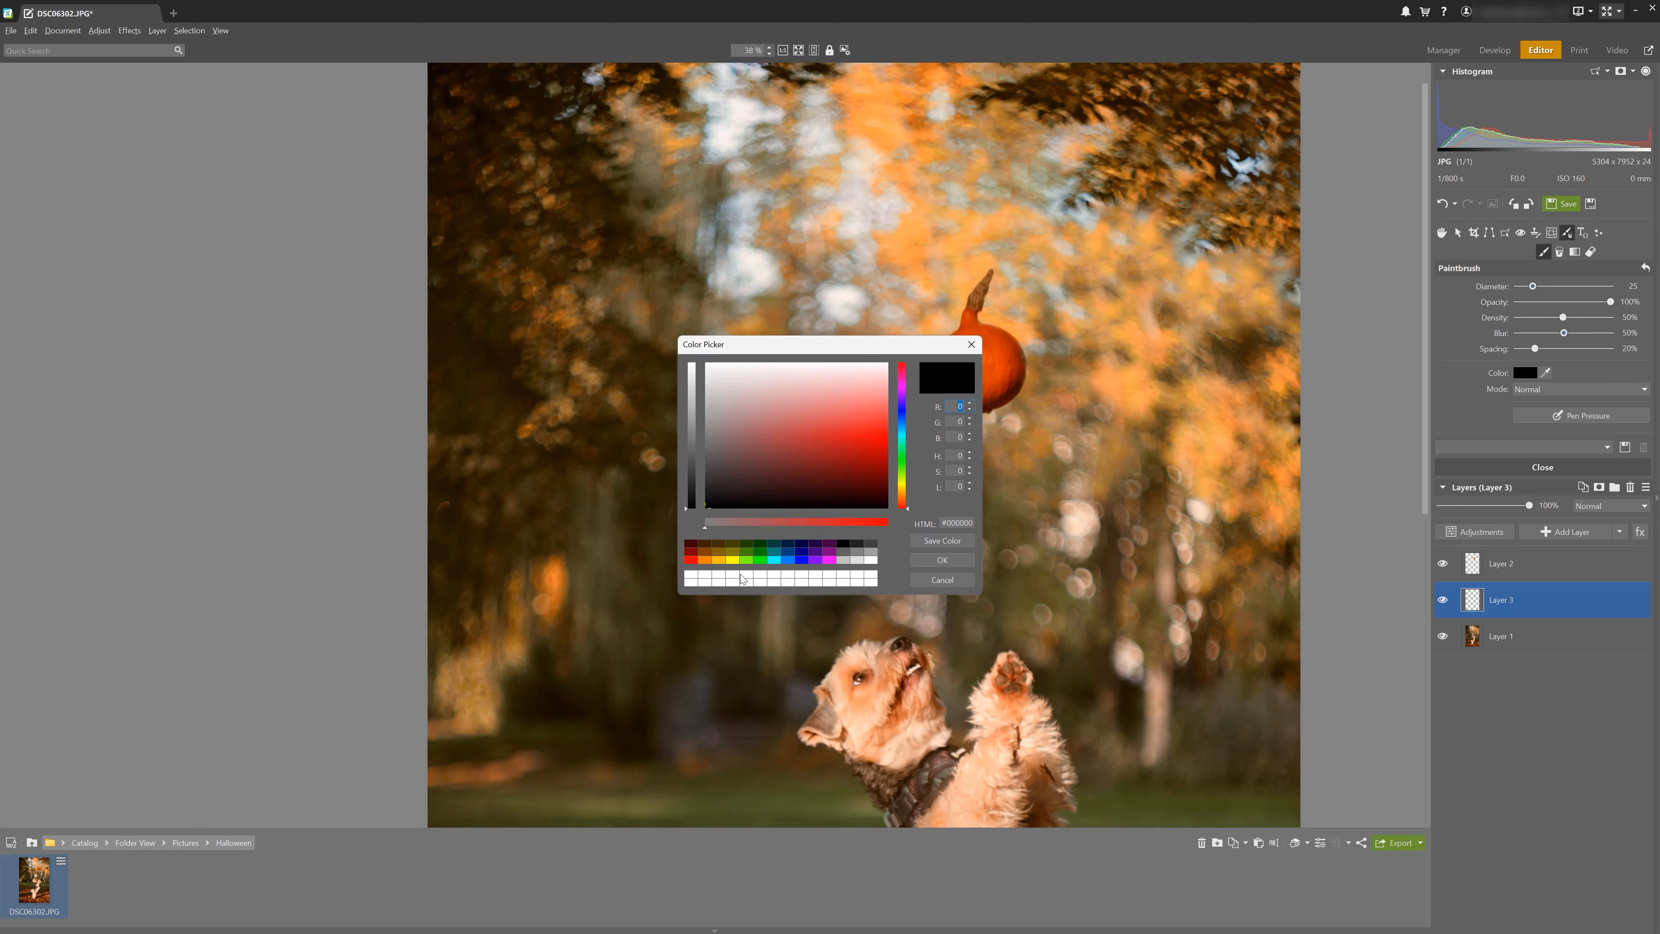
left_click(709, 560)
left_click(941, 560)
Paint scattered soft orange dots around and below the pumpkin on the new layer
scroll(1044, 341, "up", 3)
left_click(783, 523)
left_click(739, 404)
left_click(776, 323)
left_click(941, 474)
left_click(1000, 443)
left_click(1015, 179)
left_click(605, 410)
left_click(673, 544)
left_click(729, 640)
left_click(920, 634)
left_click(851, 714)
left_click(930, 726)
left_click(1072, 662)
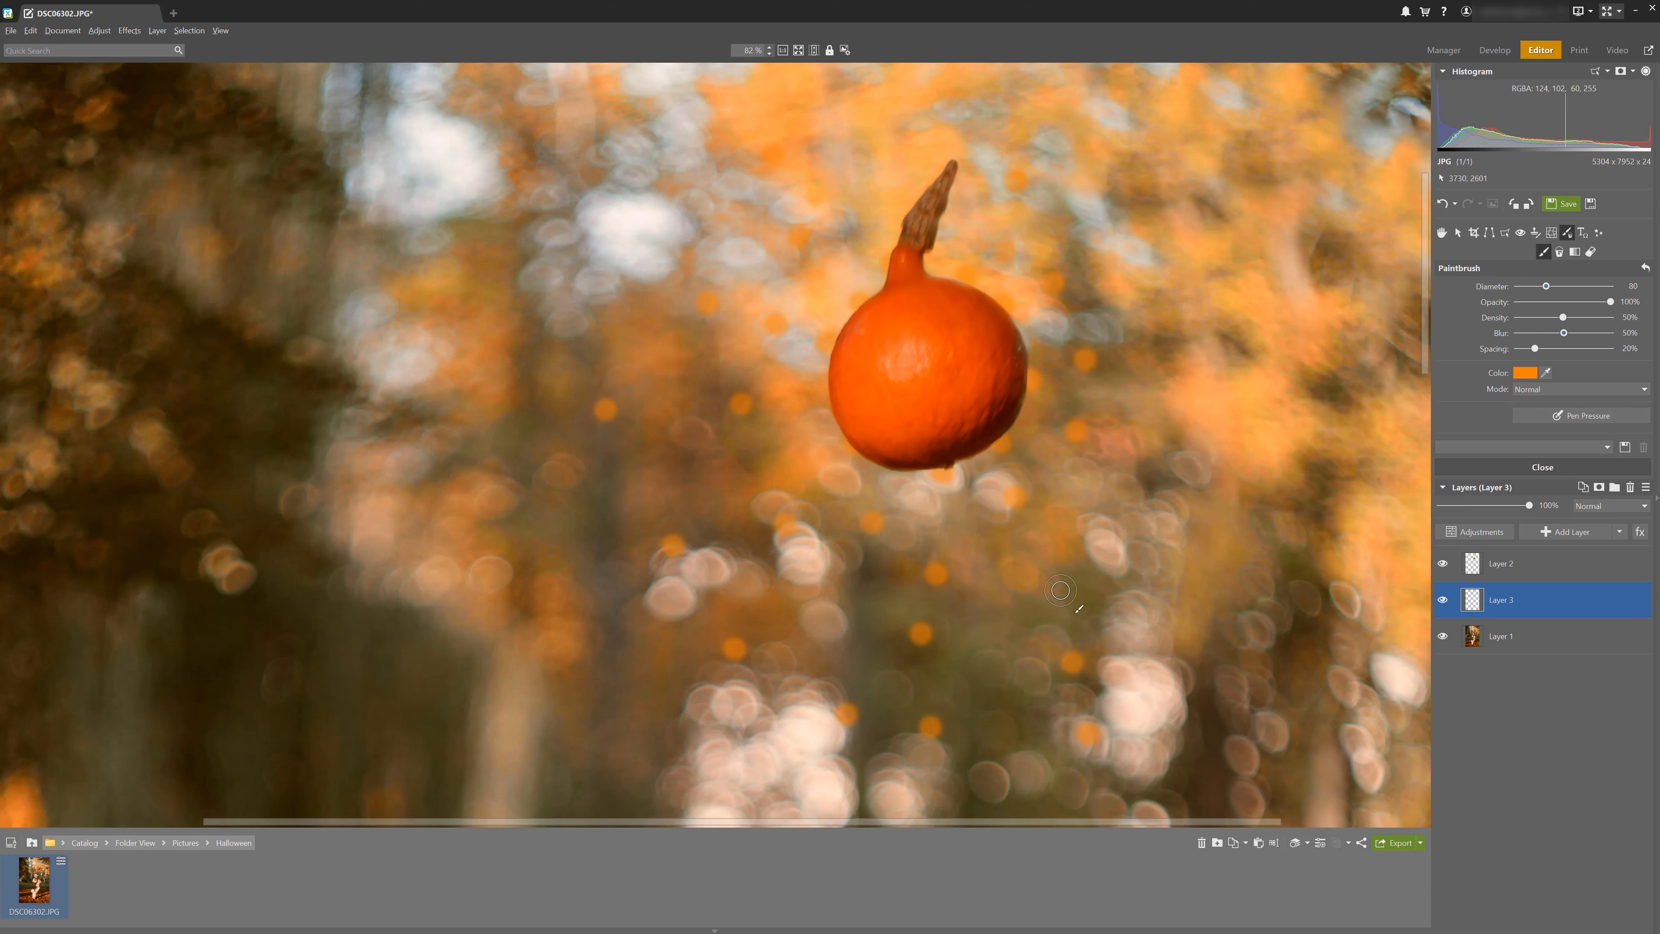
left_click(1060, 589)
left_click(1219, 612)
scroll(1241, 487, "down", 4)
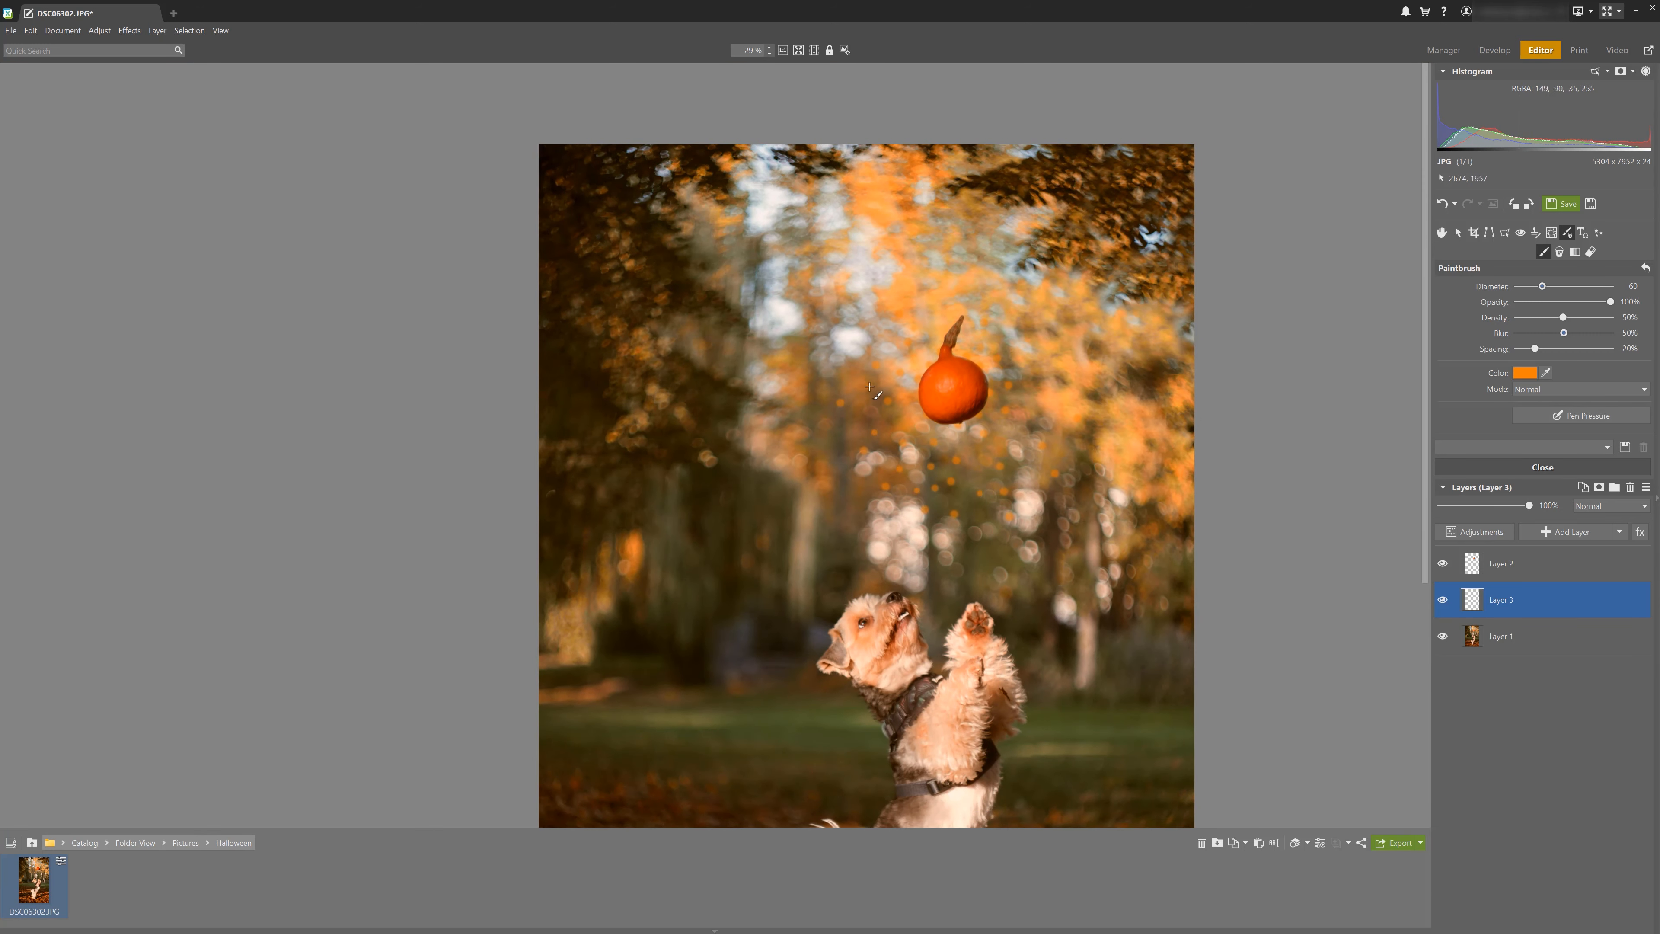
Shift the brush color to a golden yellow-orange hue and paint more scattered dots around and below the pumpkin
left_click(1524, 372)
left_click(898, 489)
left_click(941, 560)
left_click(902, 485)
left_click(916, 457)
left_click(887, 453)
left_click(885, 422)
left_click(860, 413)
left_click(925, 339)
left_click(867, 346)
left_click(848, 378)
left_click(831, 379)
left_click(839, 446)
left_click(852, 507)
left_click(932, 540)
left_click(995, 556)
left_click(1044, 510)
Shift the brush hue further to yellow and add a few dots on both sides beneath the pumpkin
left_click(1525, 372)
left_click(897, 483)
left_click(941, 560)
left_click(1018, 404)
left_click(1044, 412)
left_click(889, 441)
Lighten the brush color to a pale, bright yellow and finish the sparkle dots around the pumpkin
left_click(1524, 372)
left_click(880, 425)
left_click(941, 560)
left_click(849, 396)
scroll(1056, 458, "down", 2)
left_click_drag(1056, 458, 1065, 408)
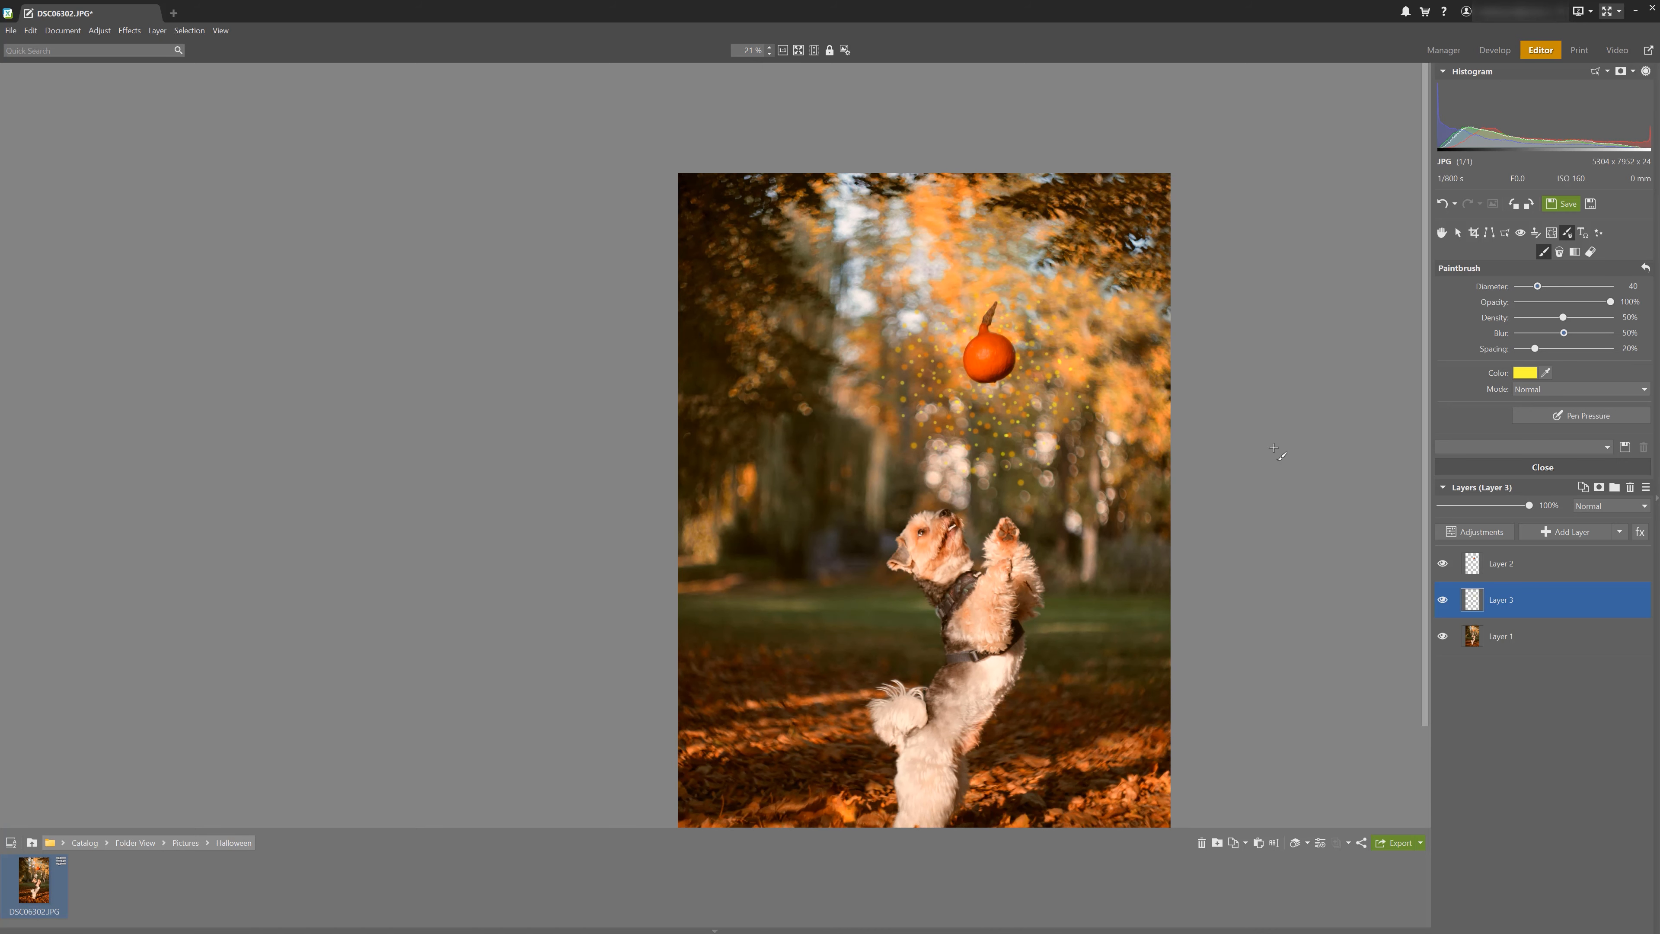
Add an Outer Glow effect to the dots layer and set its glow color to orange-yellow
left_click(1639, 532)
left_click(1612, 549)
left_click(745, 383)
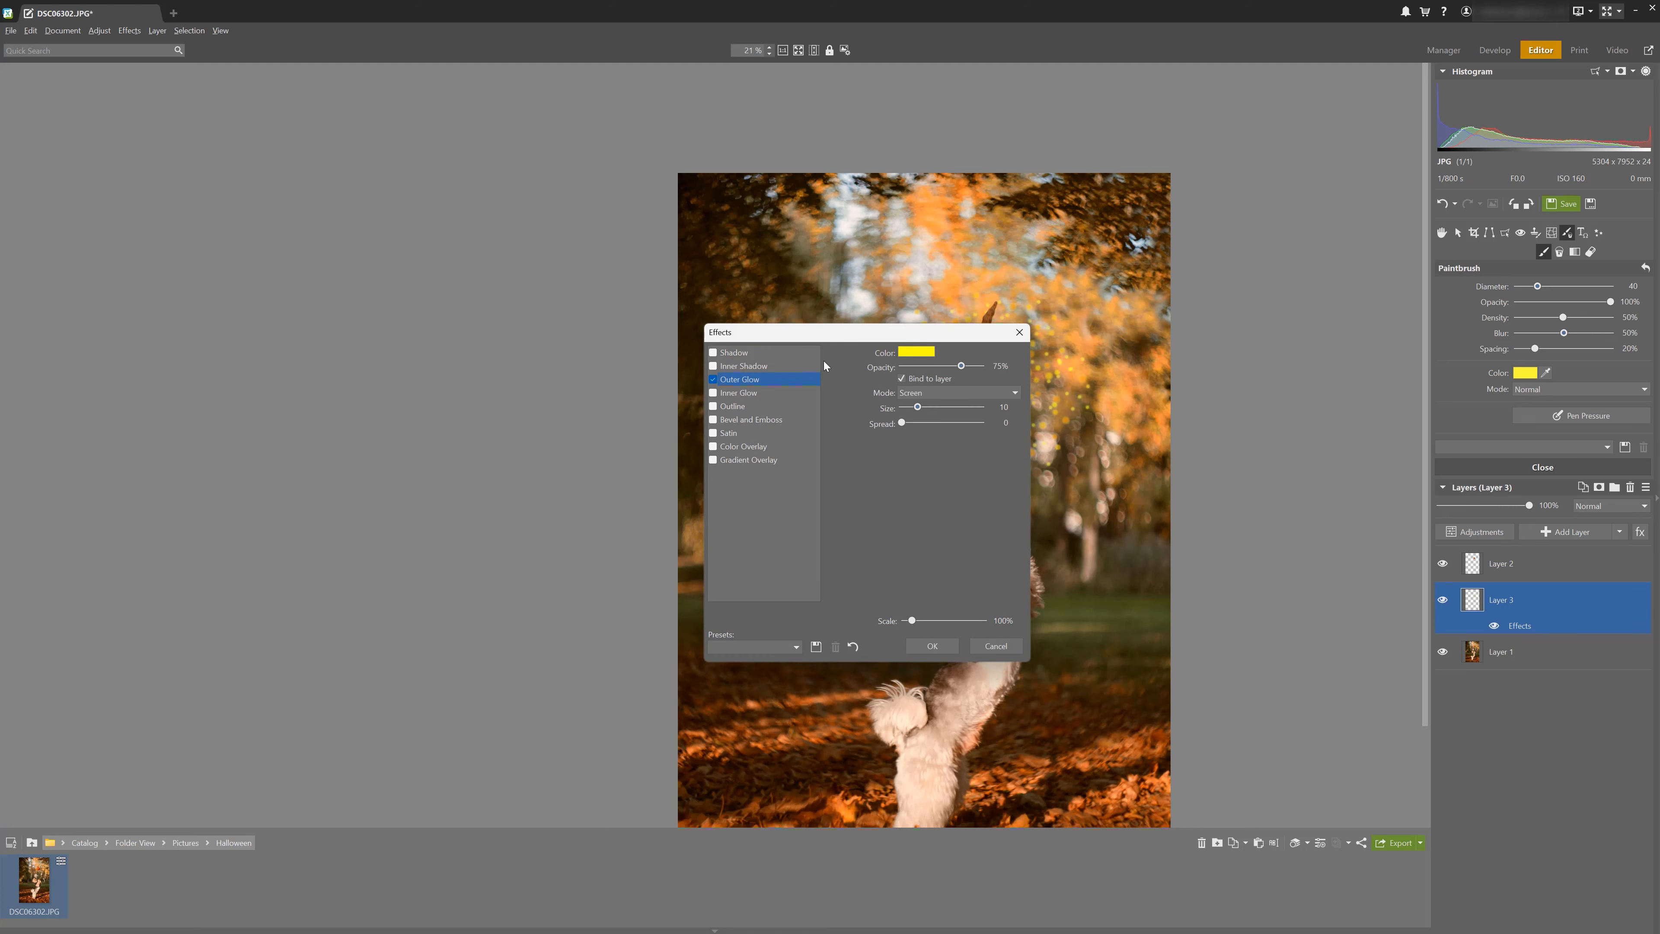
left_click(925, 353)
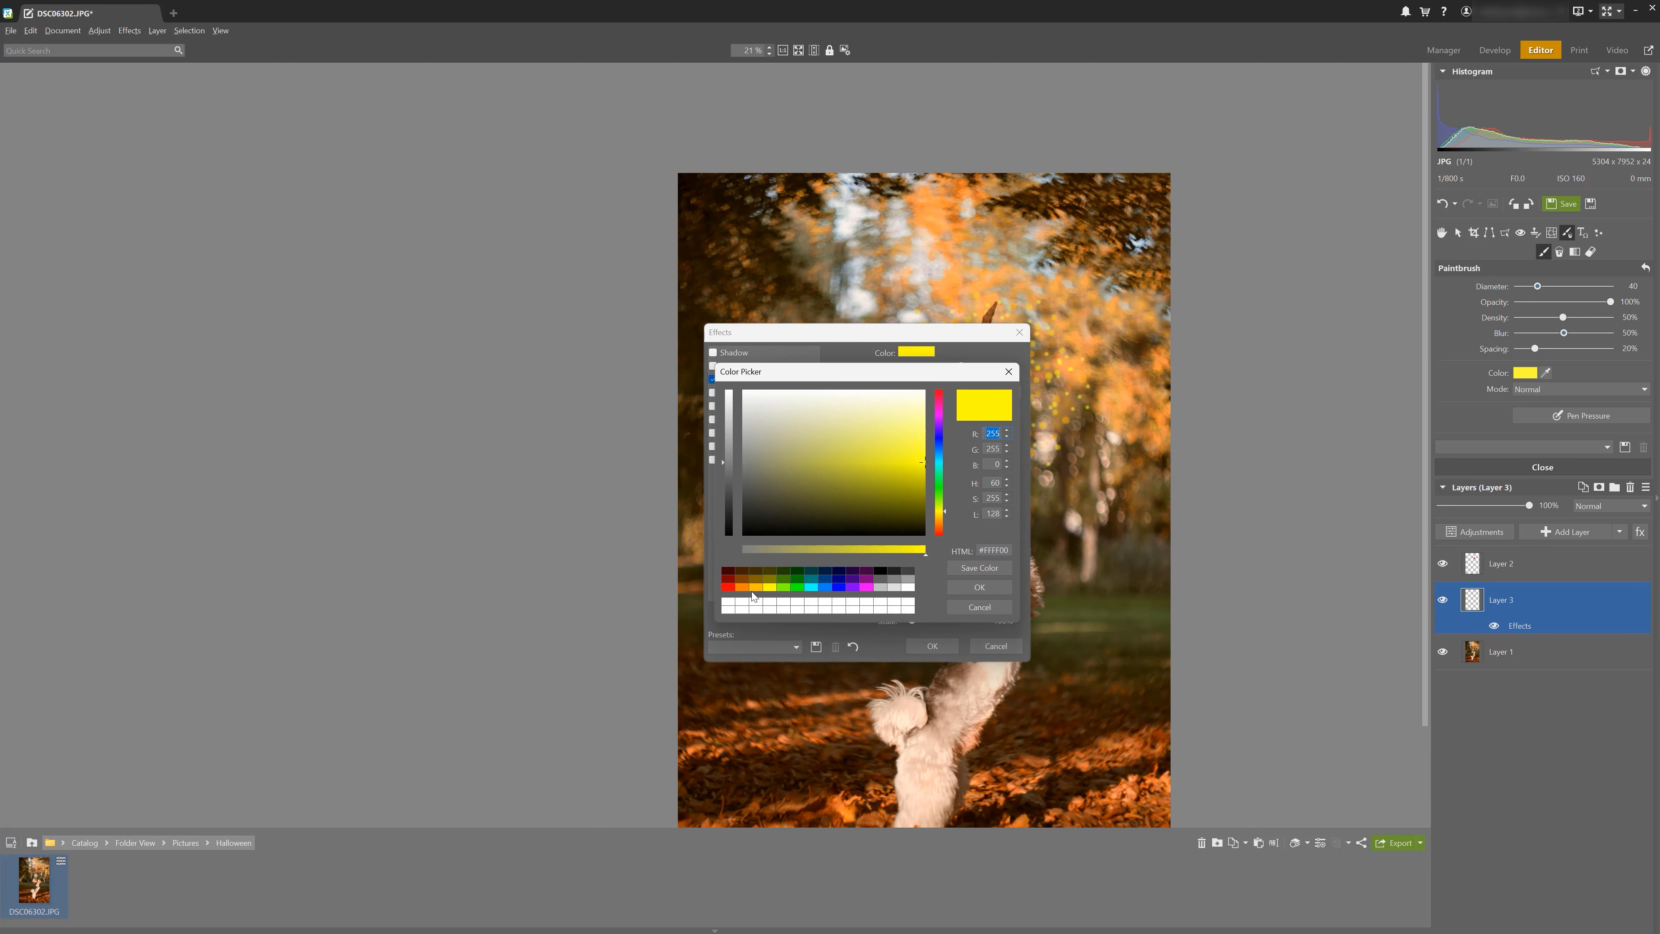
left_click(755, 588)
left_click(974, 588)
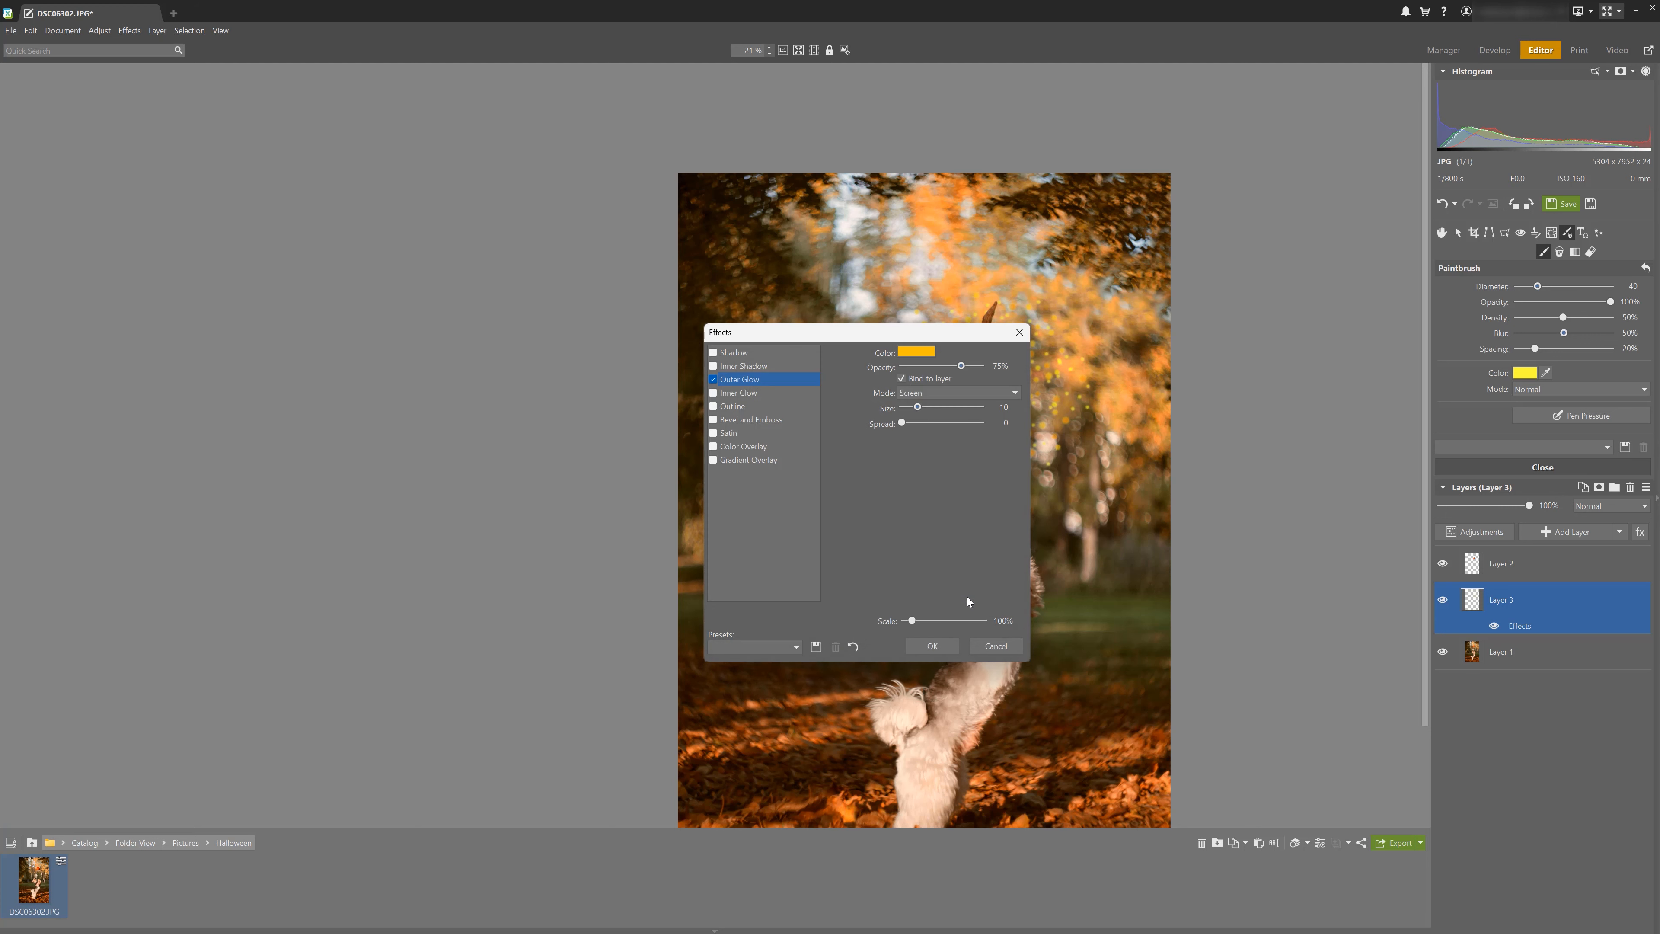